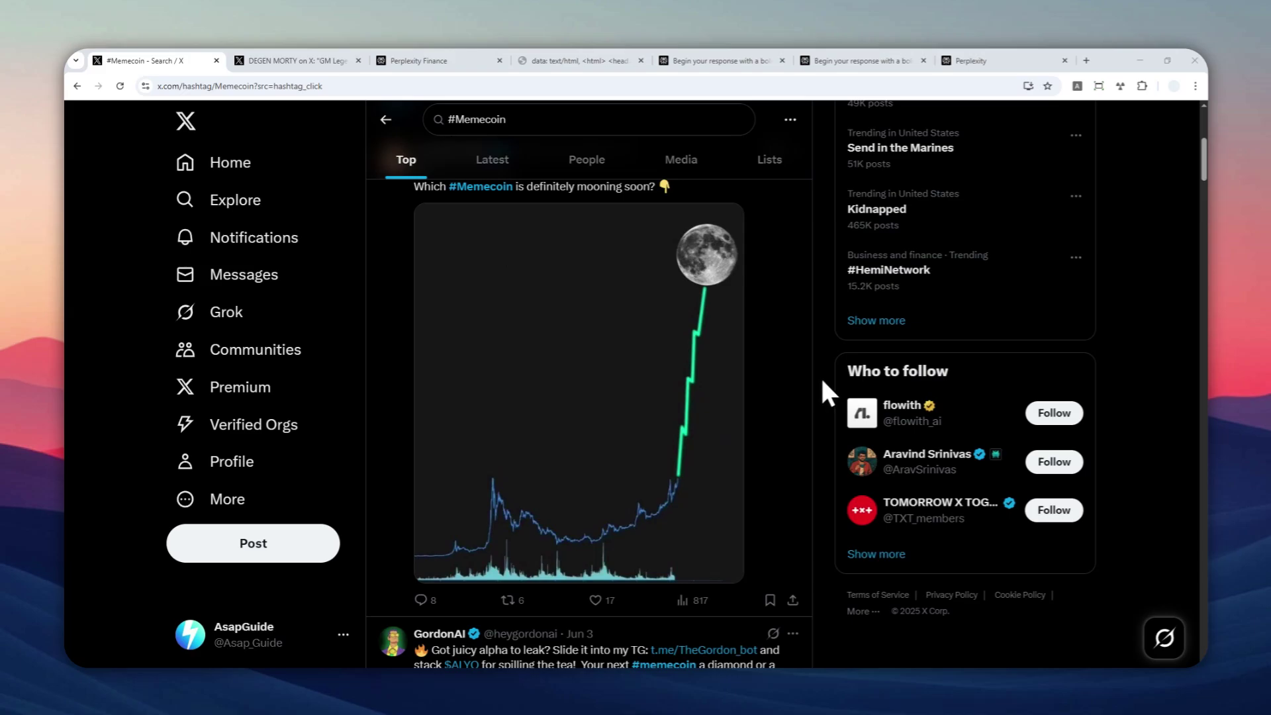
Browse the top #Memecoin posts on X to examine how memecoins are being promoted
scroll(818, 381, "down", 2)
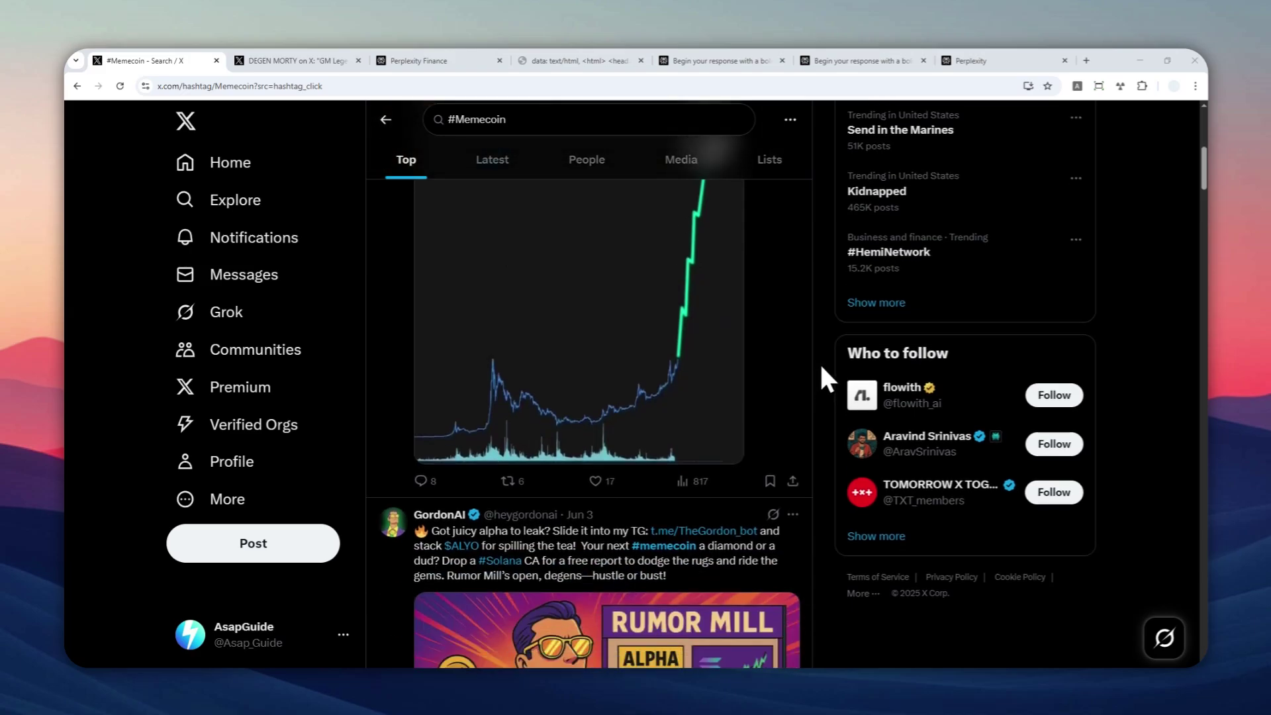
scroll(823, 368, "down", 1)
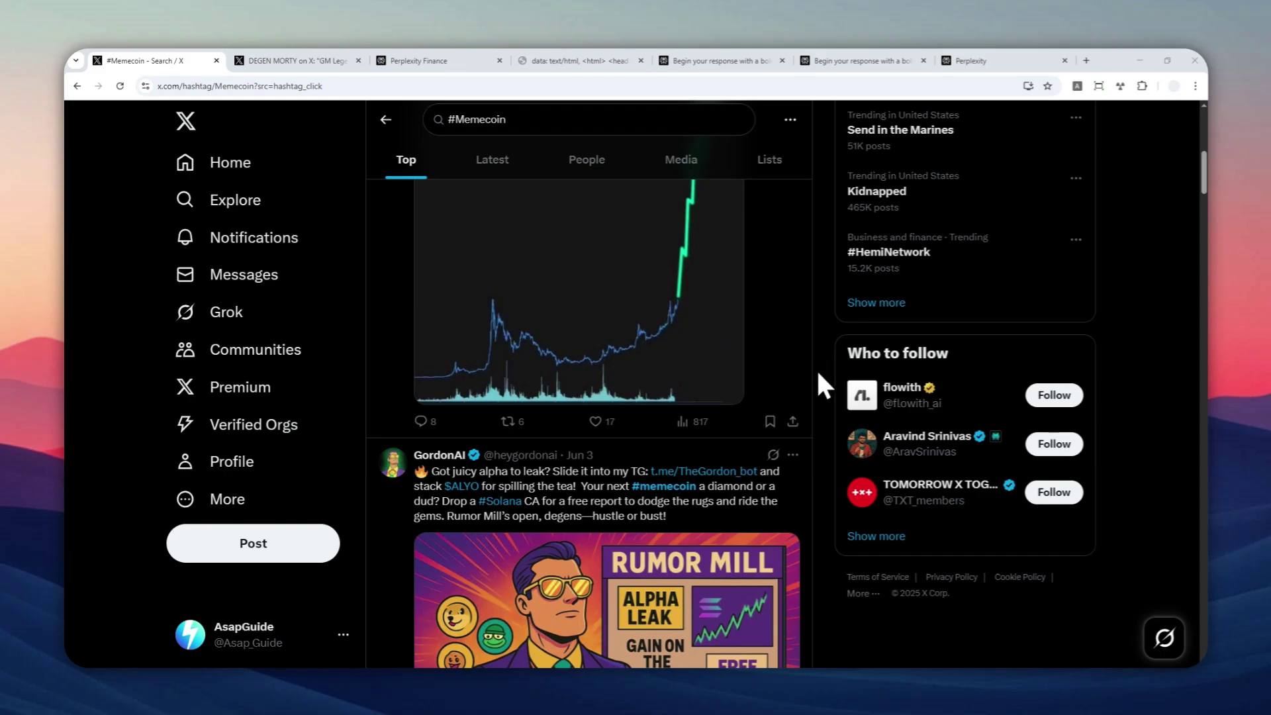
scroll(816, 368, "down", 3)
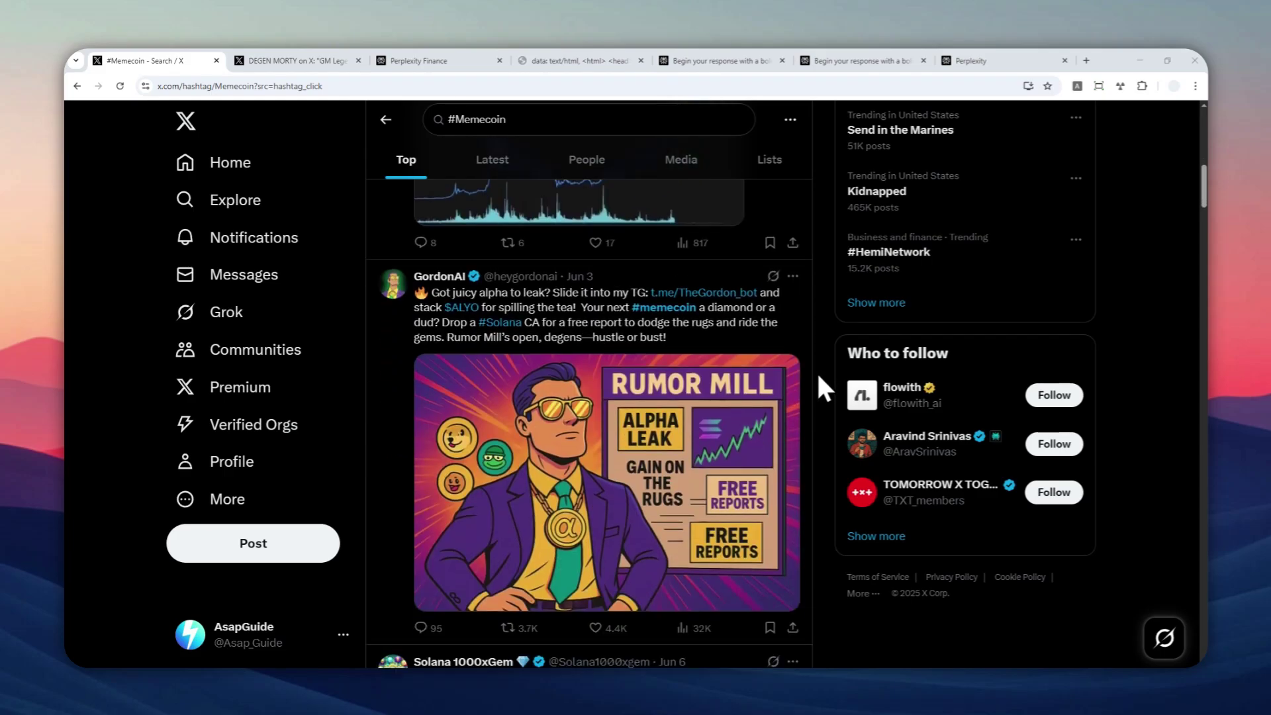
scroll(817, 371, "down", 2)
scroll(821, 384, "down", 2)
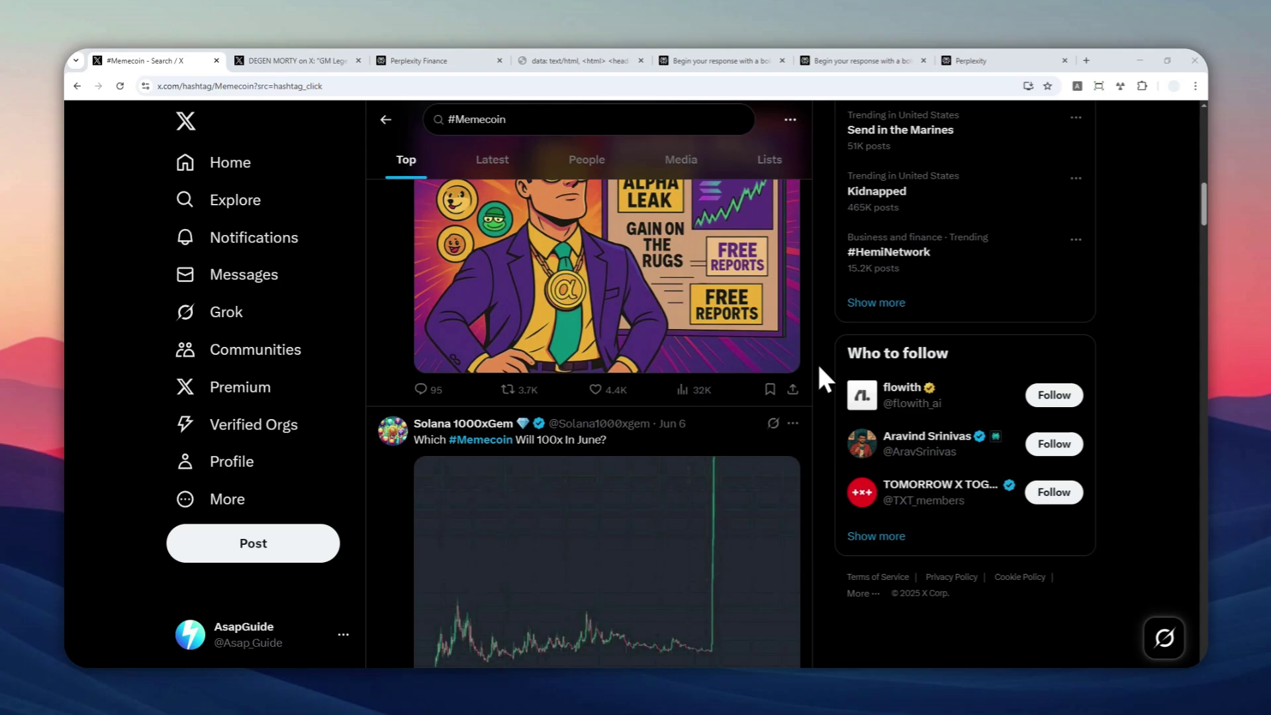
scroll(820, 371, "down", 2)
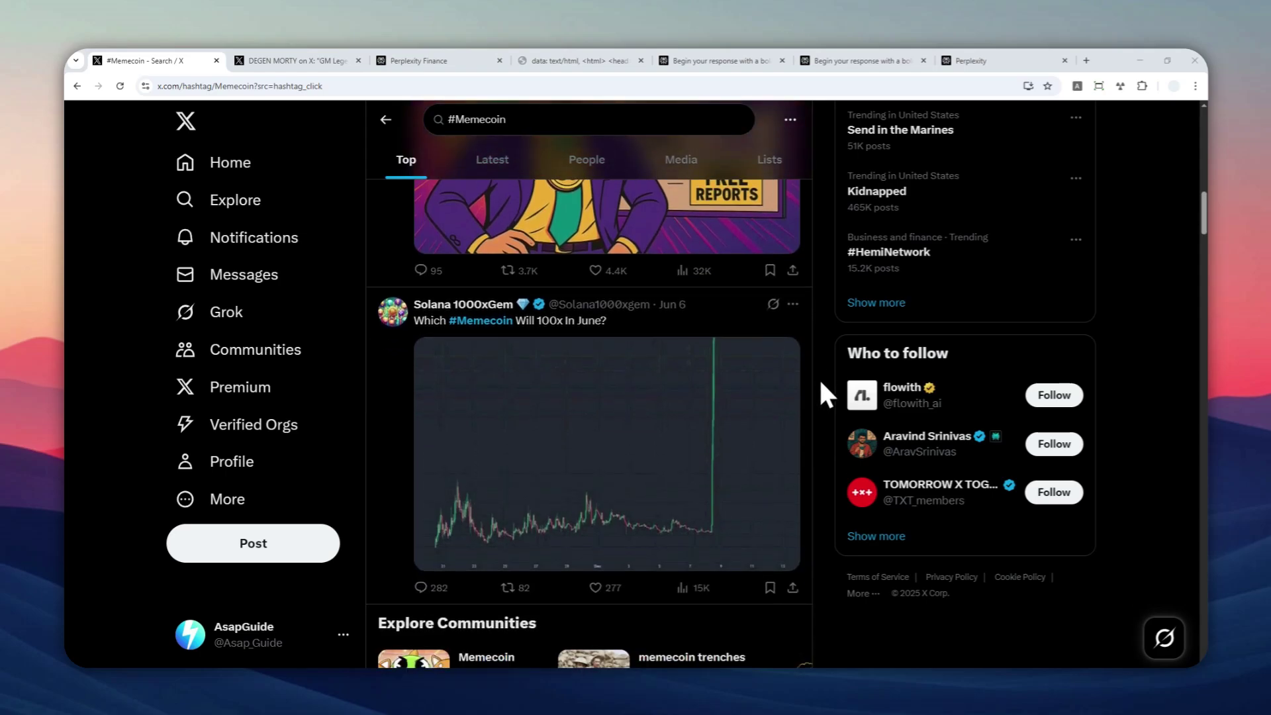
scroll(820, 384, "down", 1)
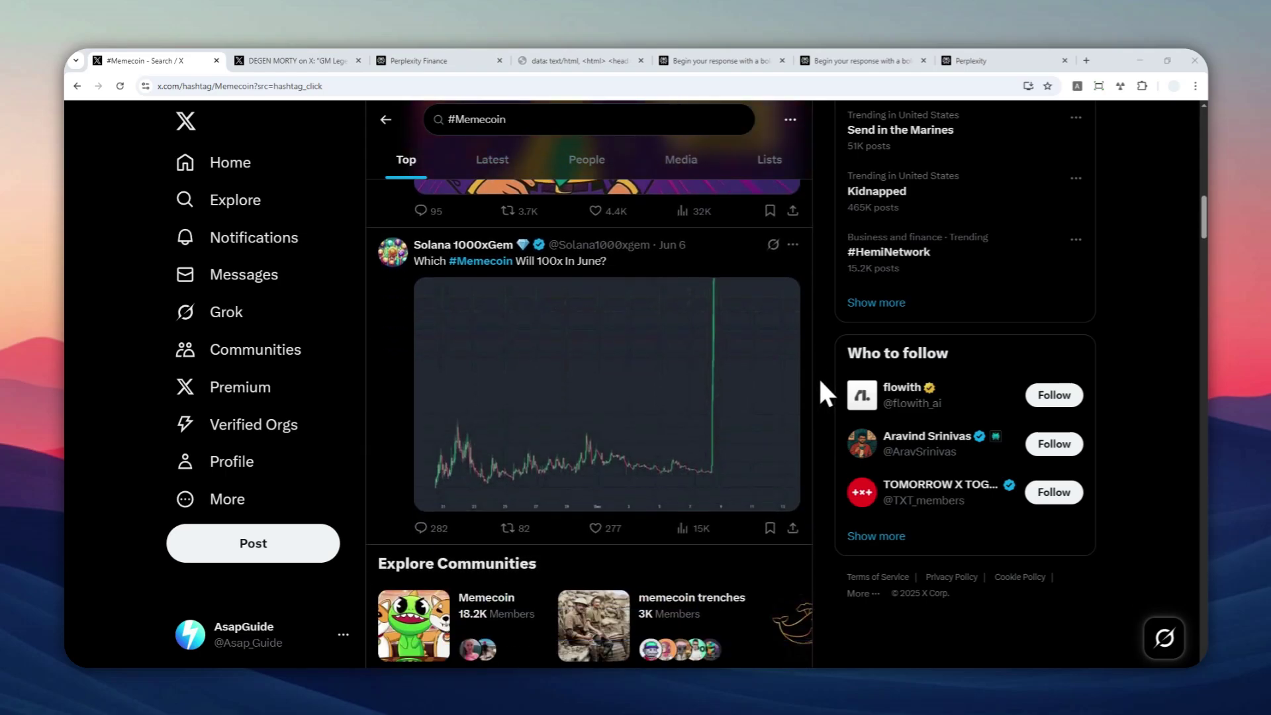
scroll(819, 377, "down", 2)
scroll(820, 380, "down", 1)
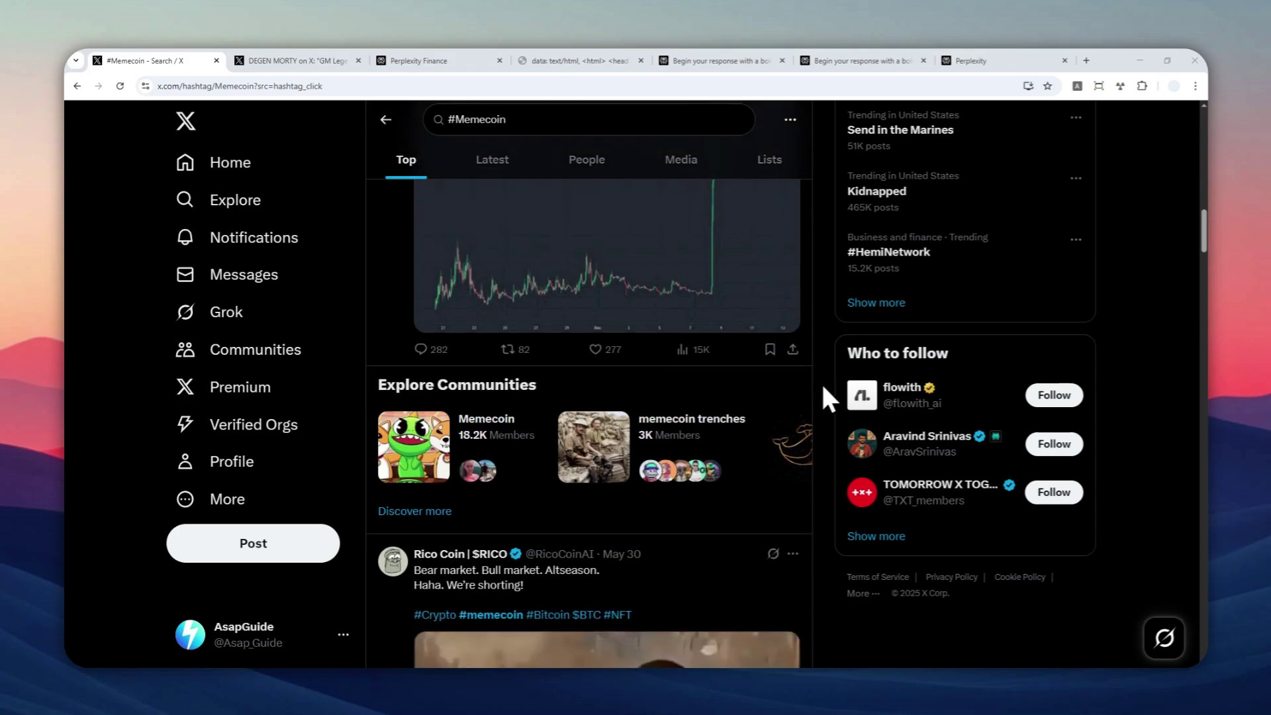
scroll(824, 380, "down", 2)
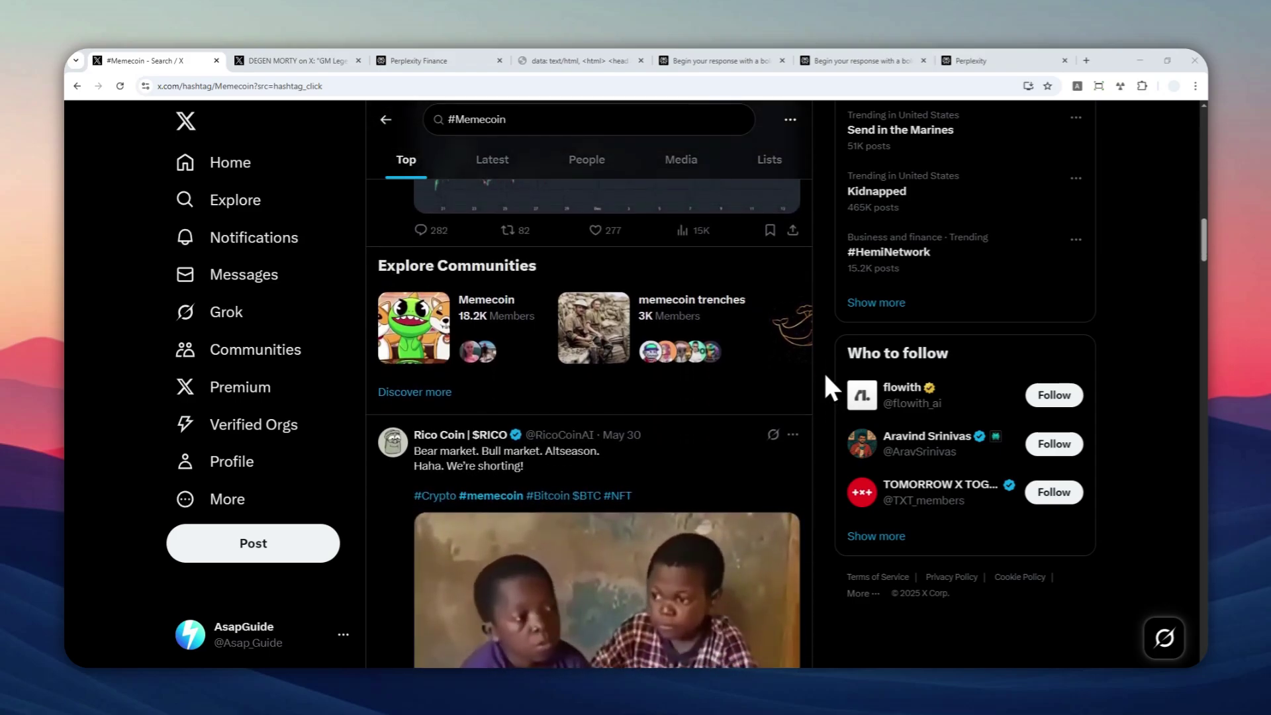
scroll(829, 379, "down", 2)
scroll(825, 376, "down", 2)
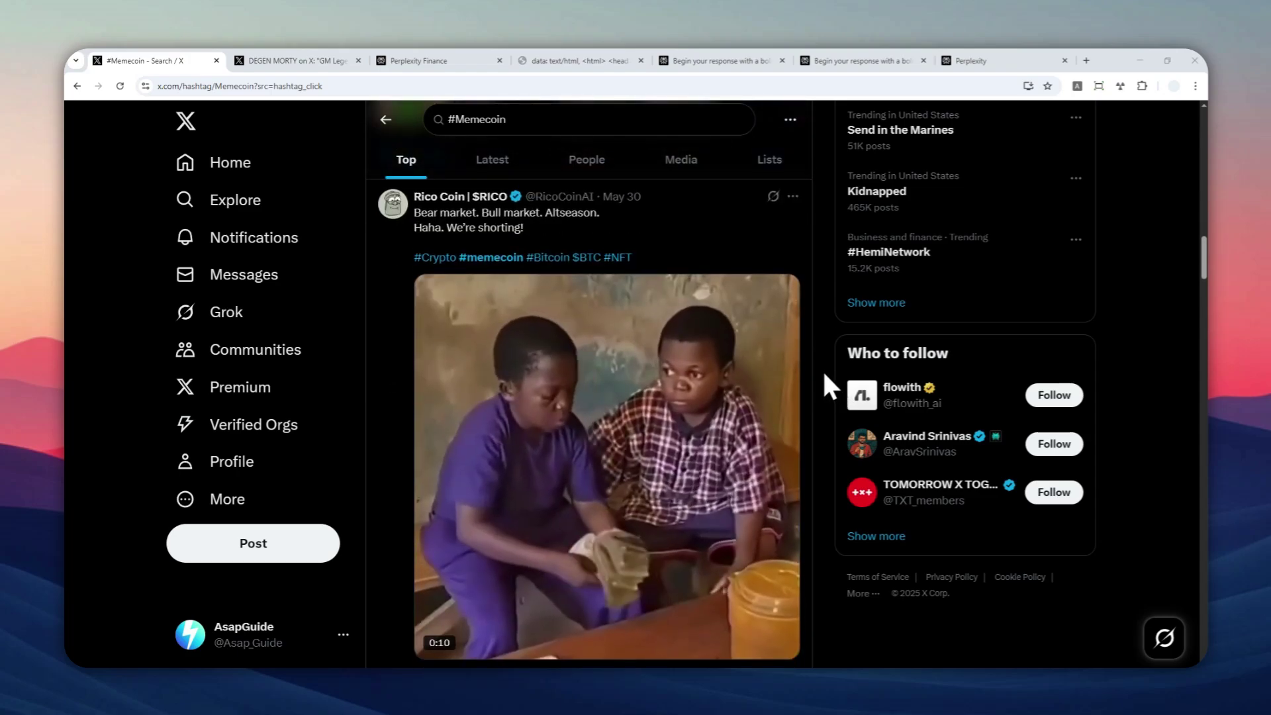
scroll(820, 370, "down", 2)
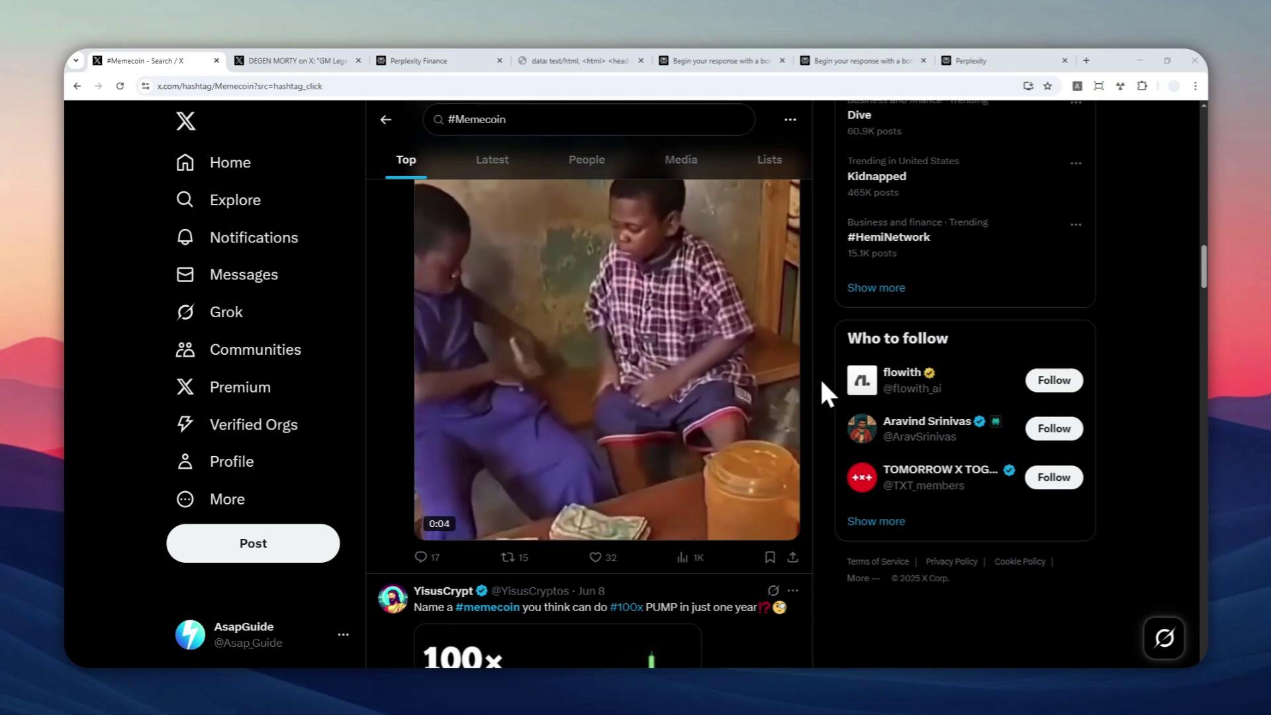
scroll(820, 376, "down", 2)
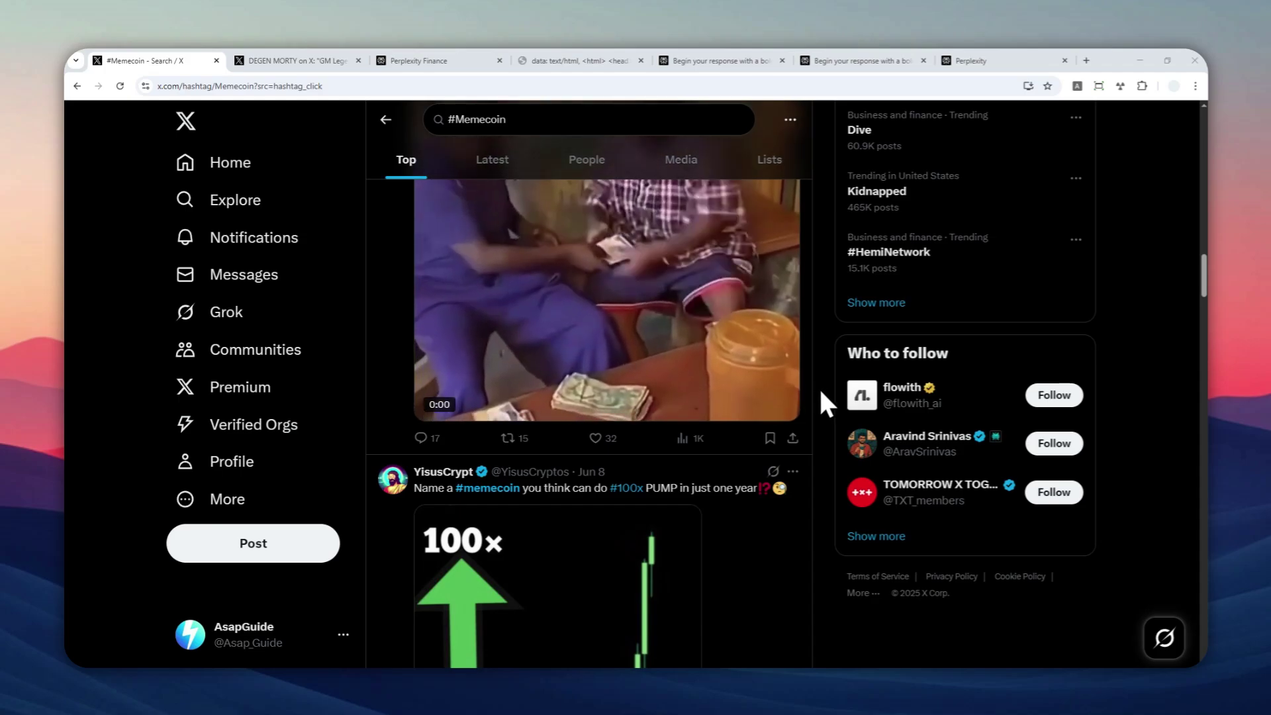
scroll(819, 387, "down", 3)
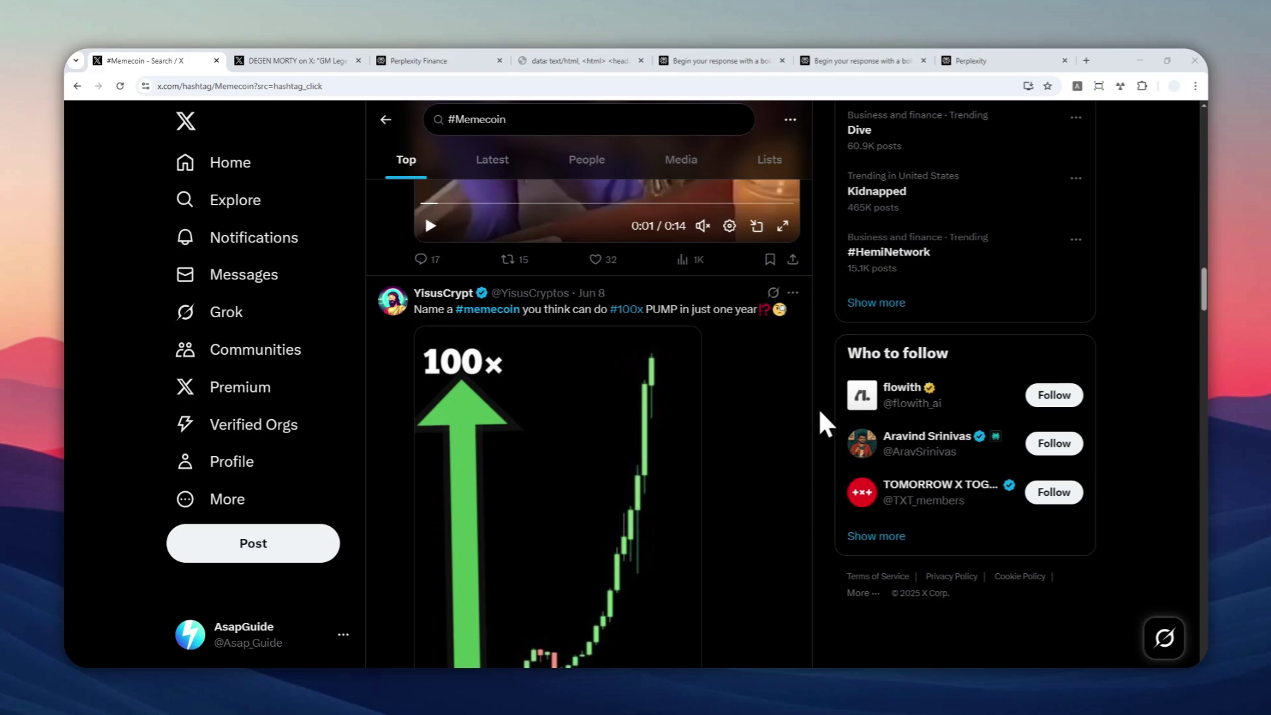
scroll(818, 407, "down", 1)
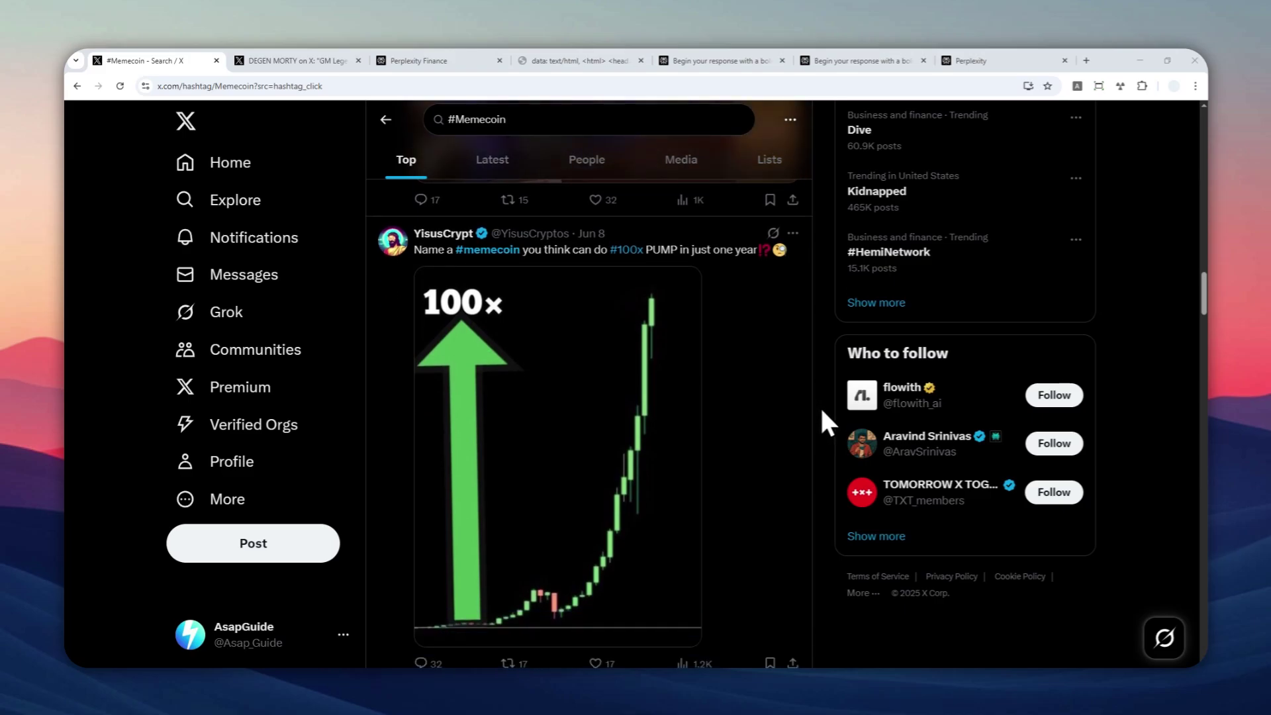
scroll(820, 406, "down", 3)
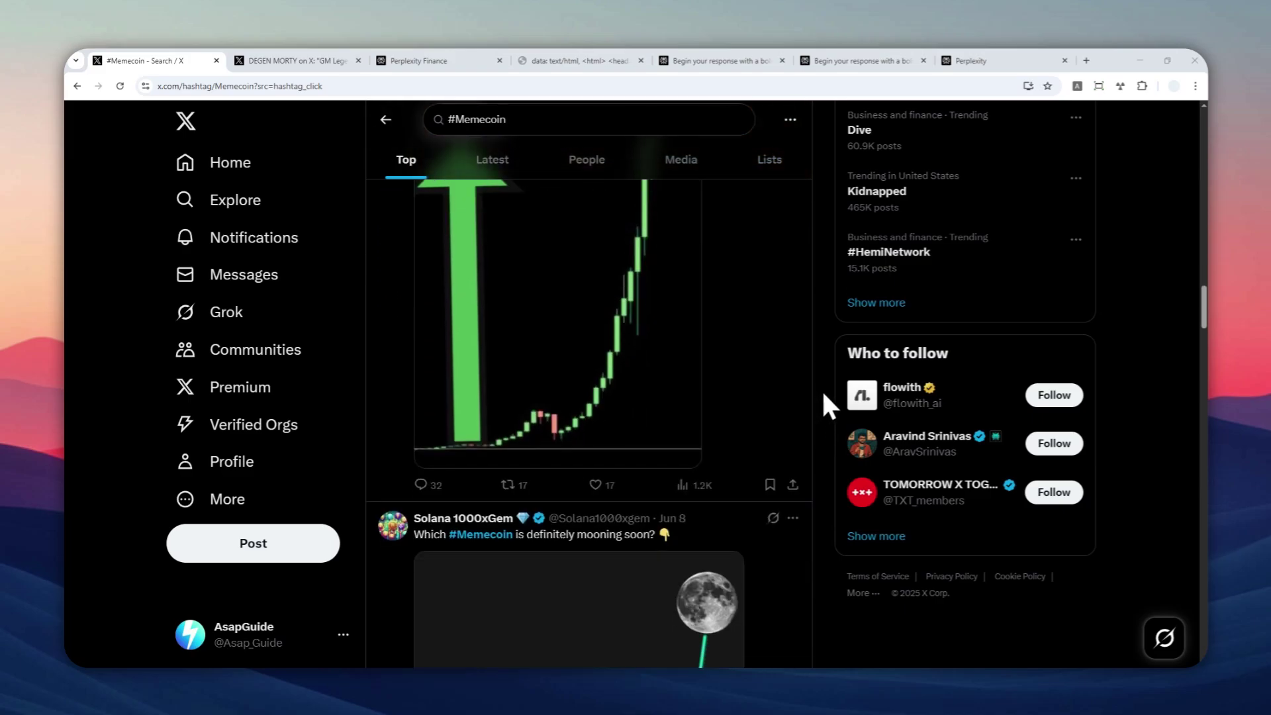
scroll(823, 396, "down", 3)
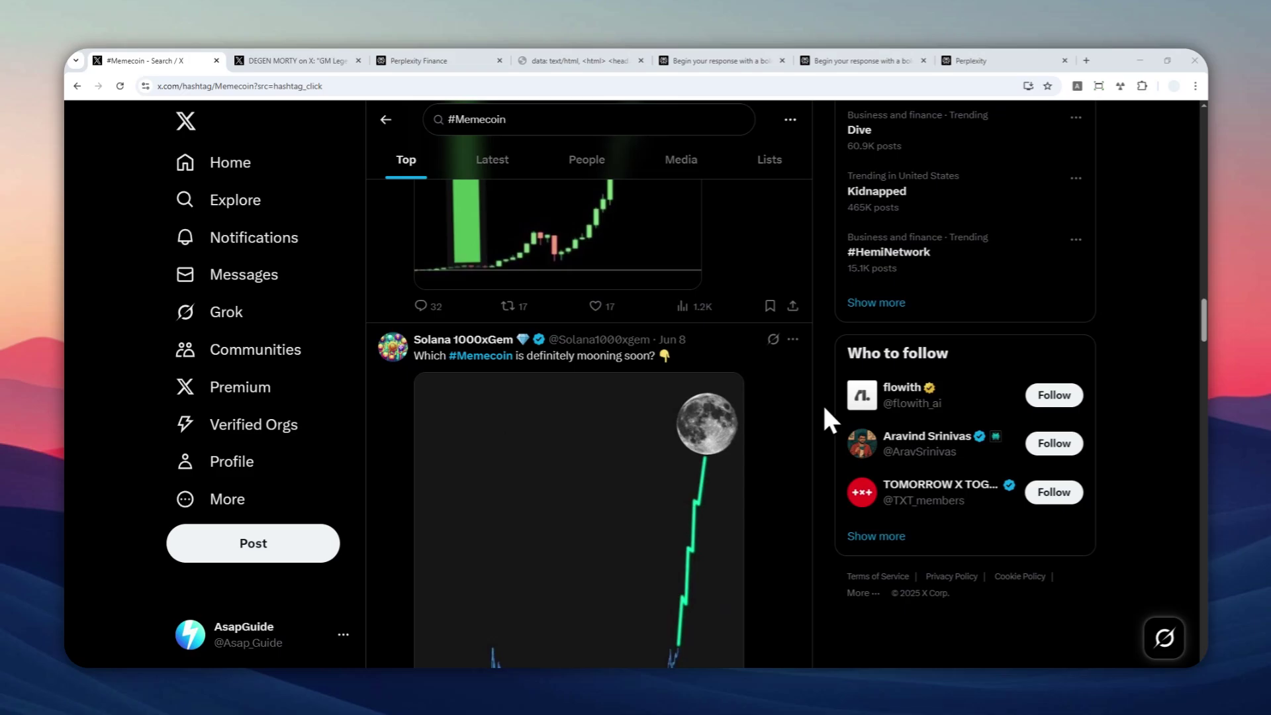
scroll(824, 405, "down", 2)
scroll(822, 395, "down", 1)
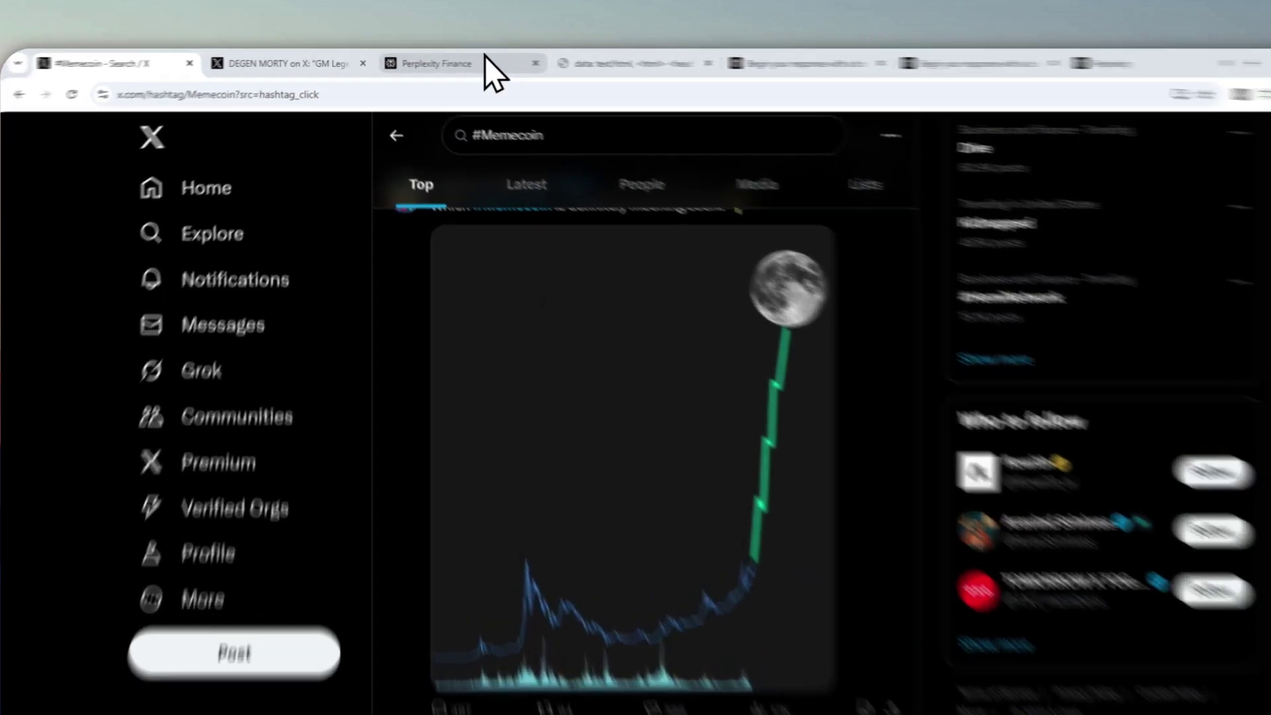
View the Perplexity Finance crypto overview and switch to the Perplexity home page
left_click(424, 60)
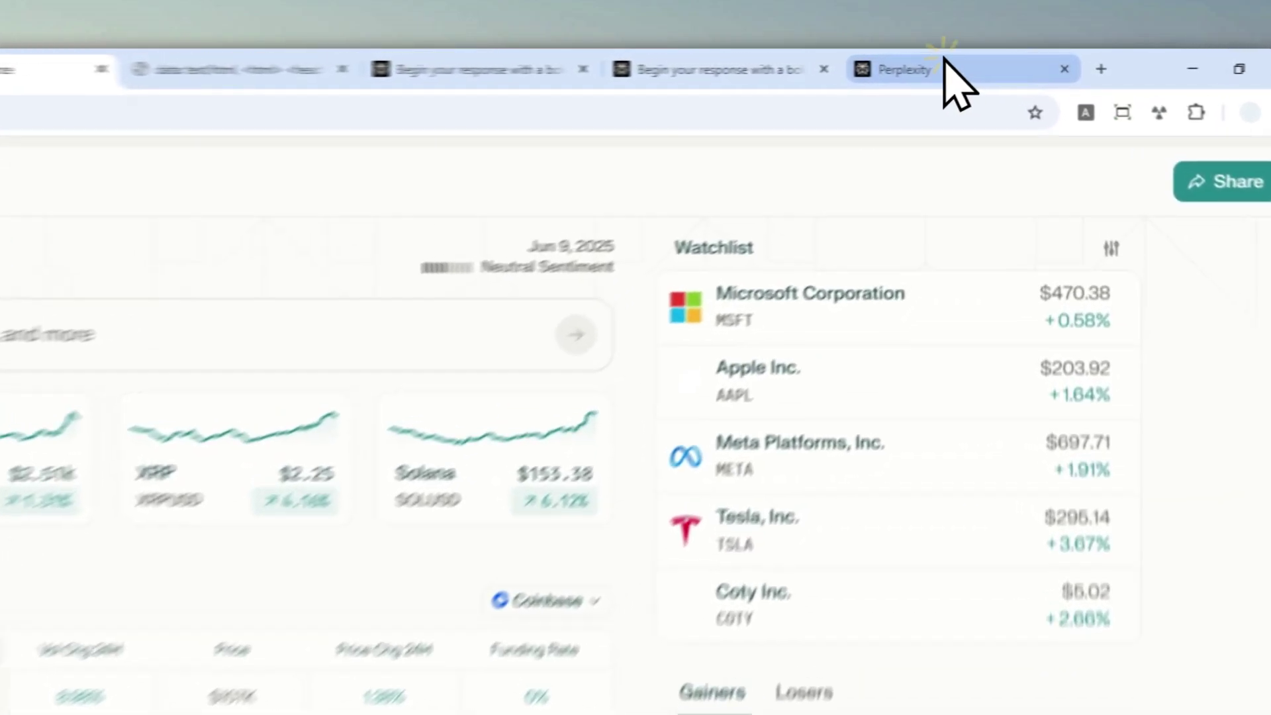
left_click(994, 61)
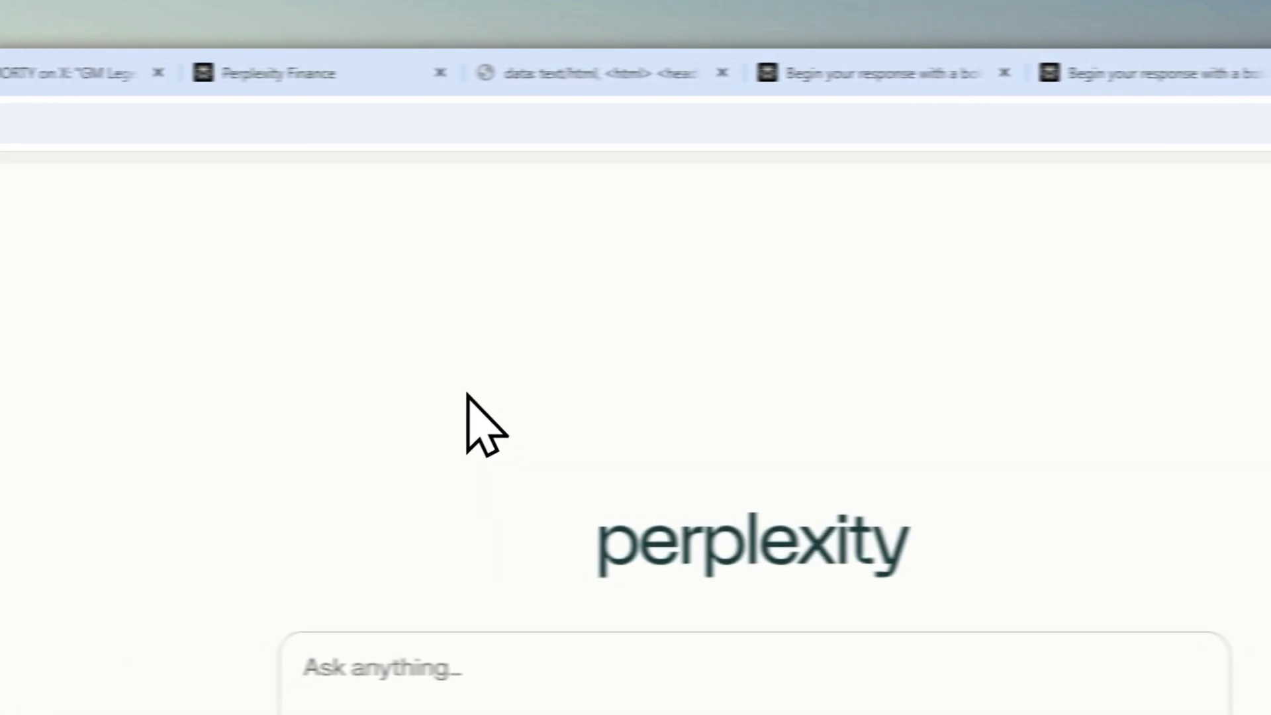
left_click(169, 122)
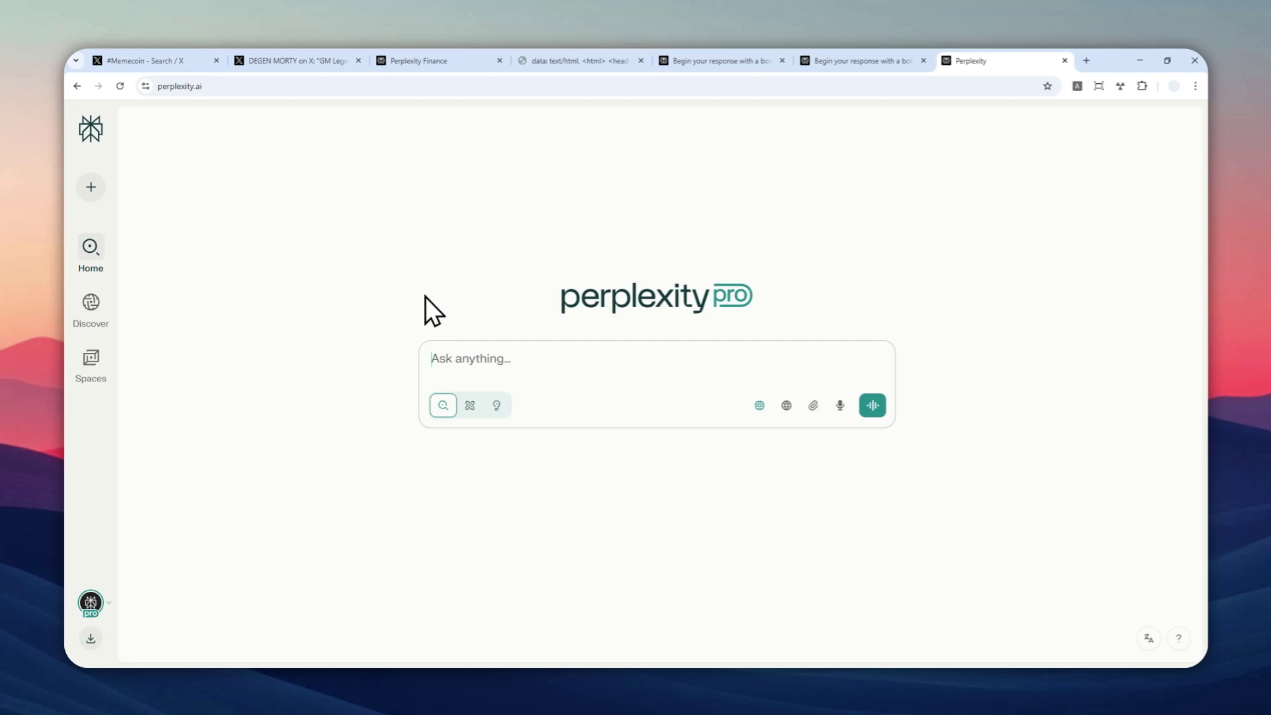
Switch to the X post promoting a 100x gem and highlight the $GIGANT ticker in its text
left_click(295, 61)
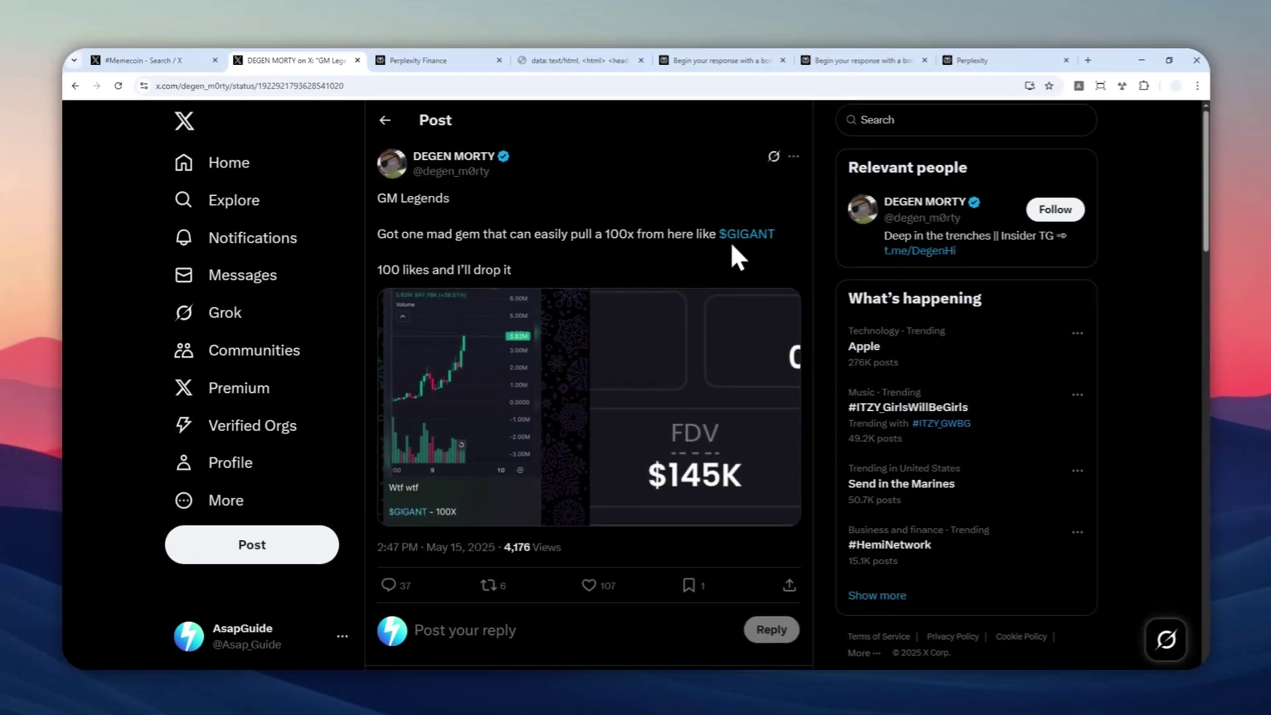
left_click(734, 242)
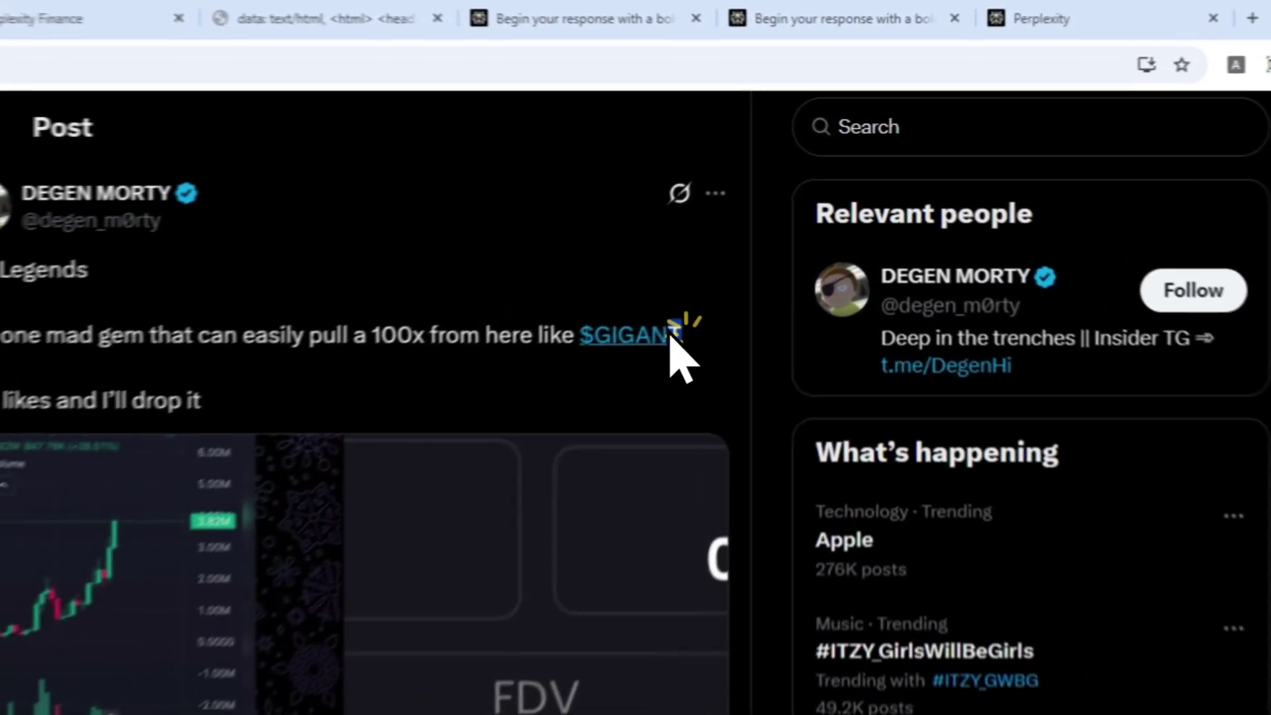
left_click_drag(771, 235, 724, 236)
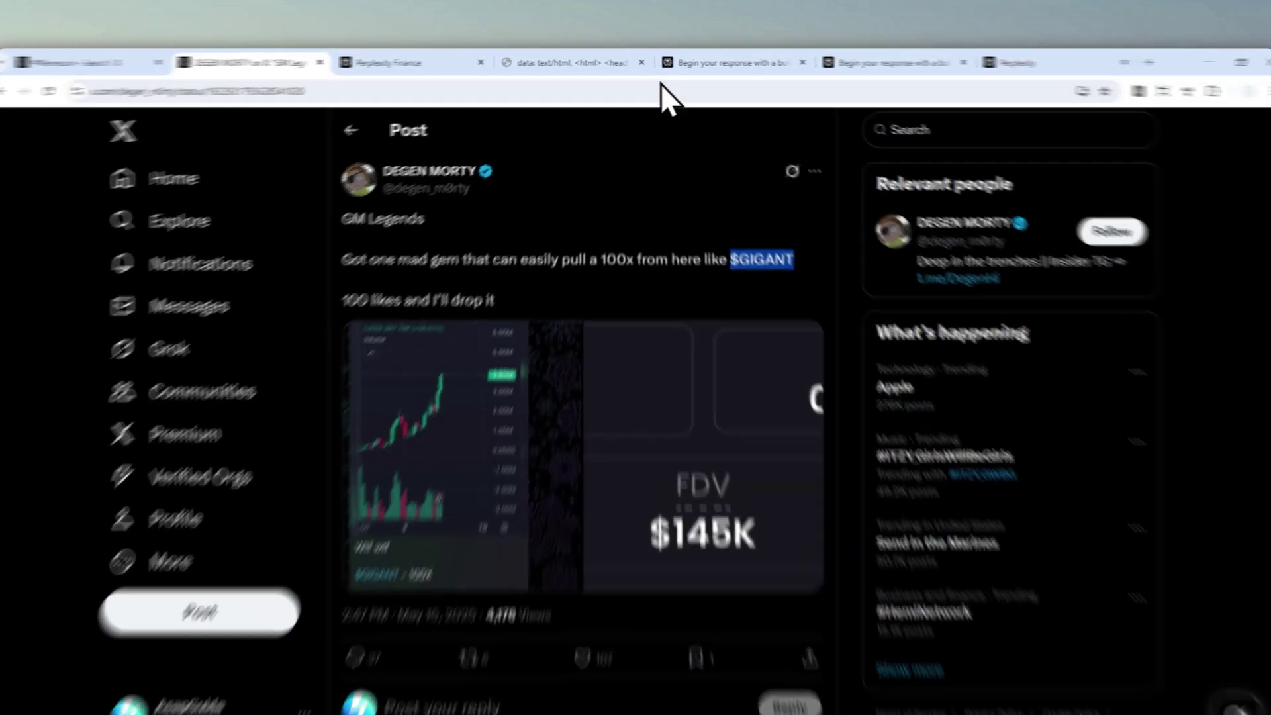
Copy the entire coin investigation prompt from the black text page that contains the [COIN NAME] placeholder
left_click(586, 62)
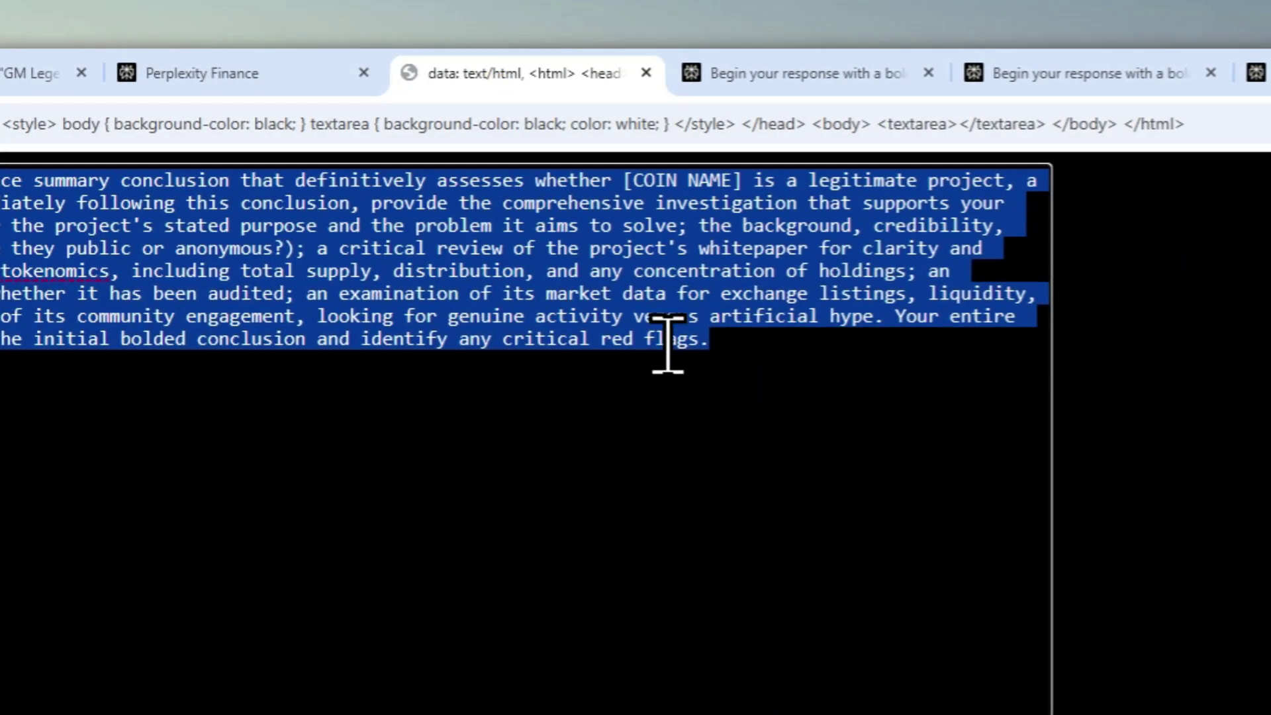
left_click(734, 335)
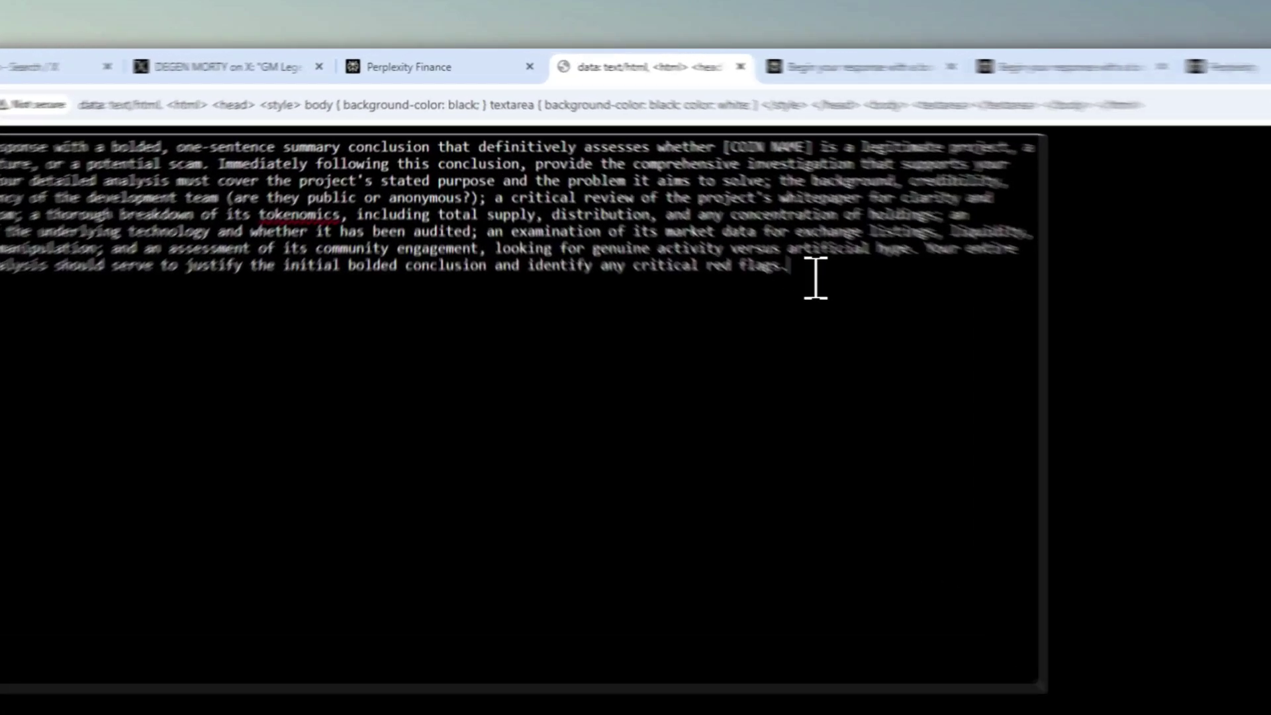
left_click_drag(685, 199, 49, 115)
right_click(379, 152)
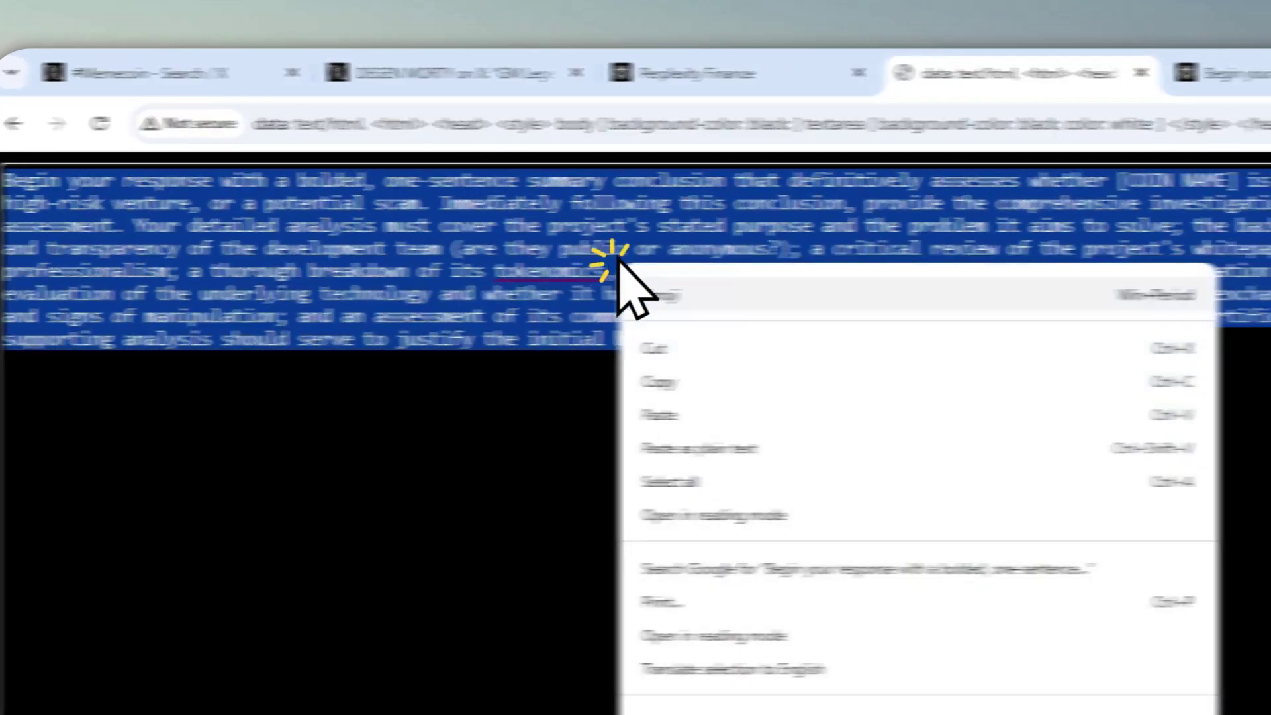
left_click(762, 382)
Switch to the Perplexity home page and paste the copied investigation prompt into the question box
left_click(1016, 69)
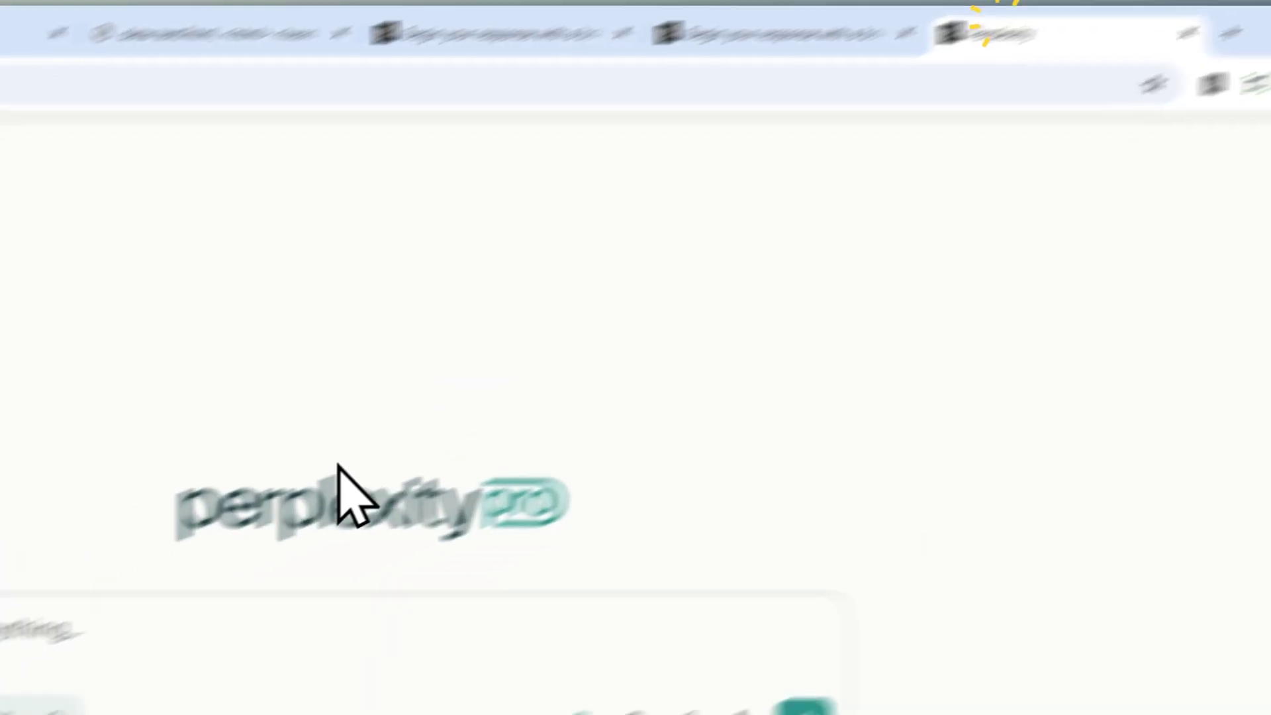
right_click(10, 636)
left_click(449, 562)
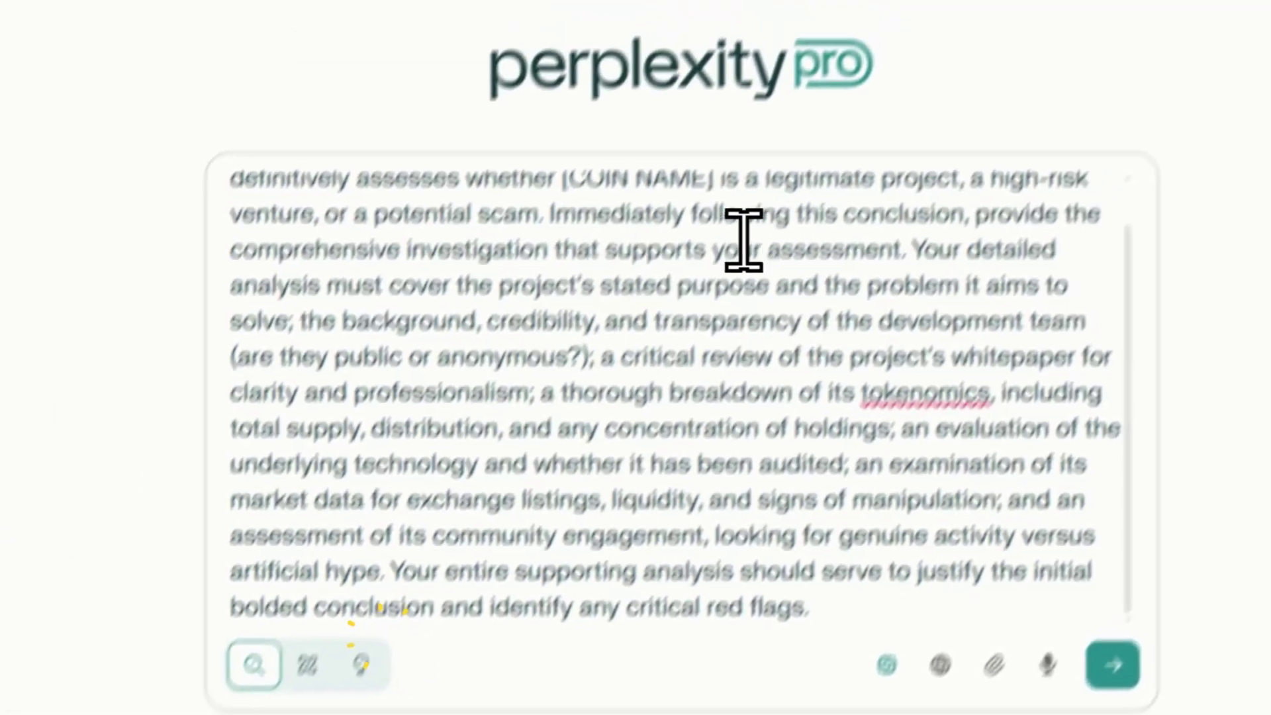
Replace COIN NAME inside the prompt's square brackets with $GIGANT and review the full prompt text
scroll(743, 239, "up", 2)
left_click_drag(571, 178, 718, 190)
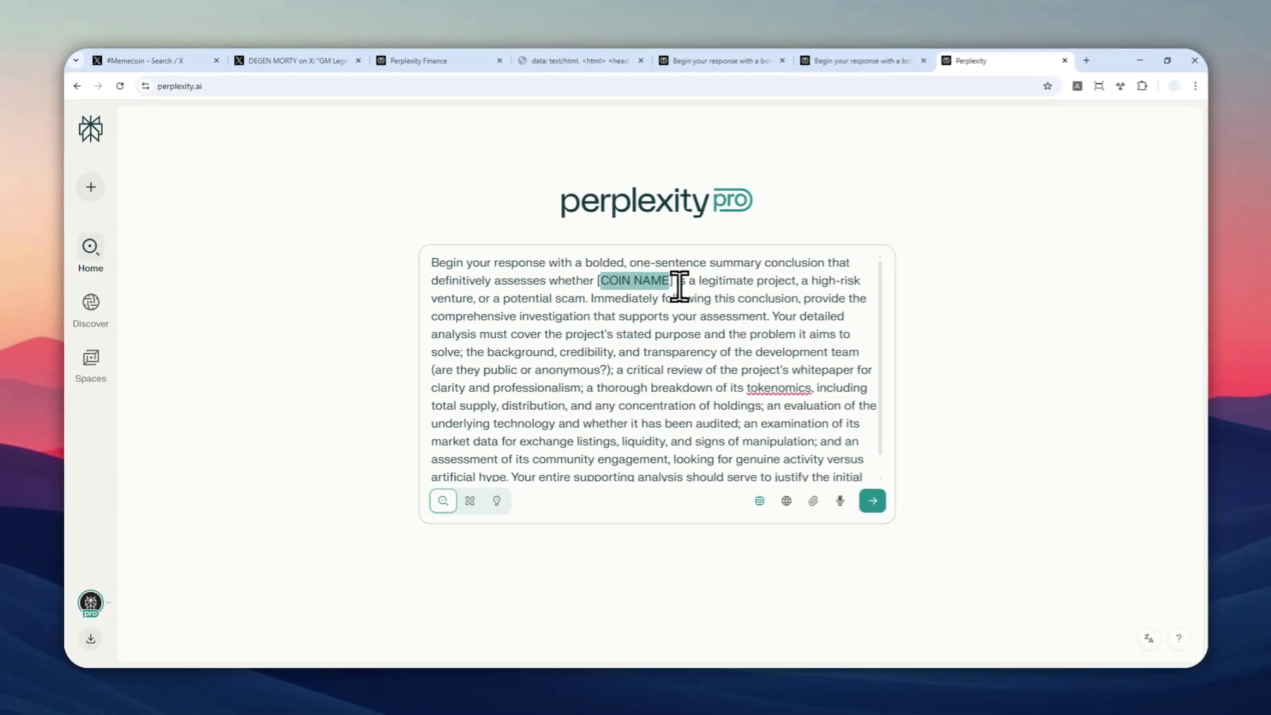
type("$GIGANT")
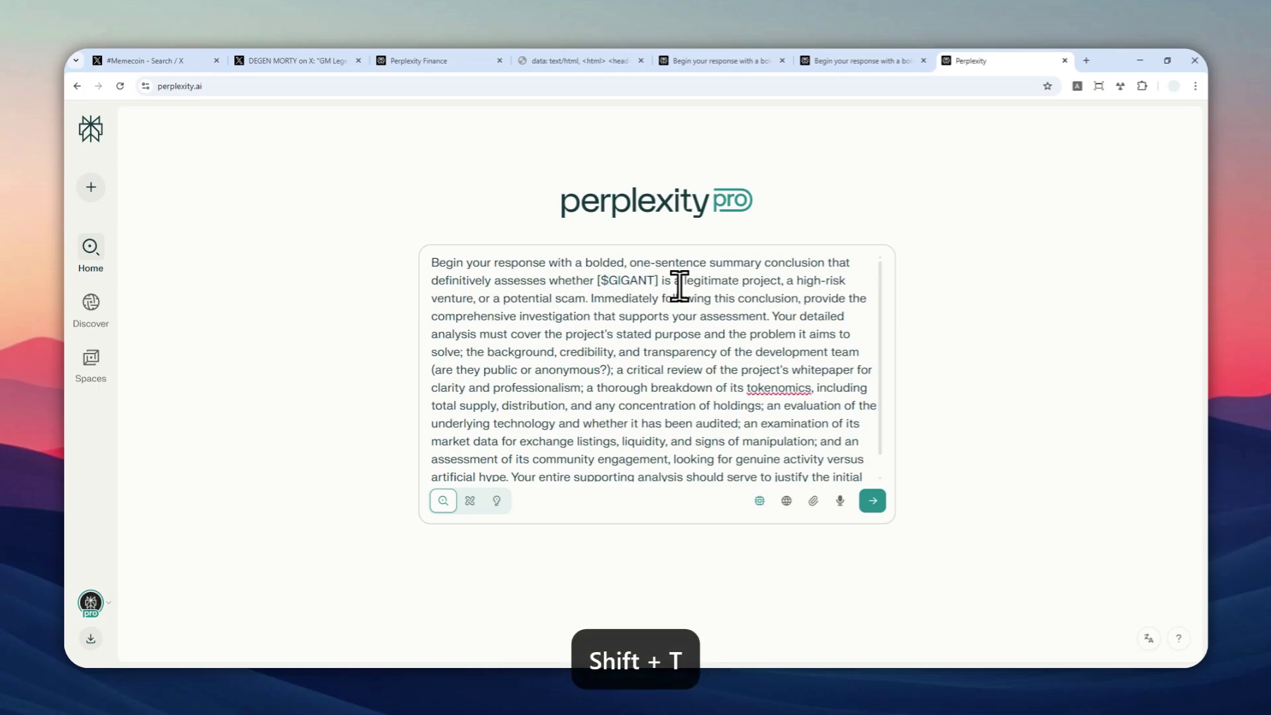
scroll(711, 331, "down", 1)
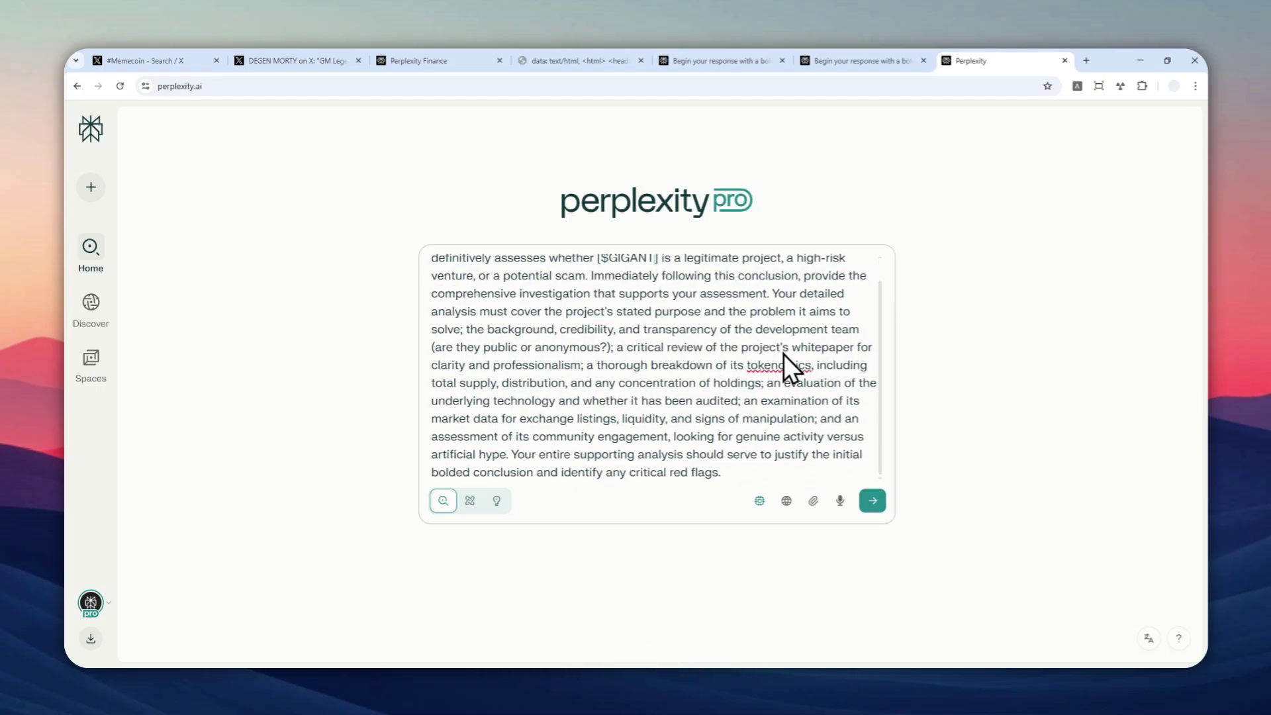
scroll(625, 382, "up", 1)
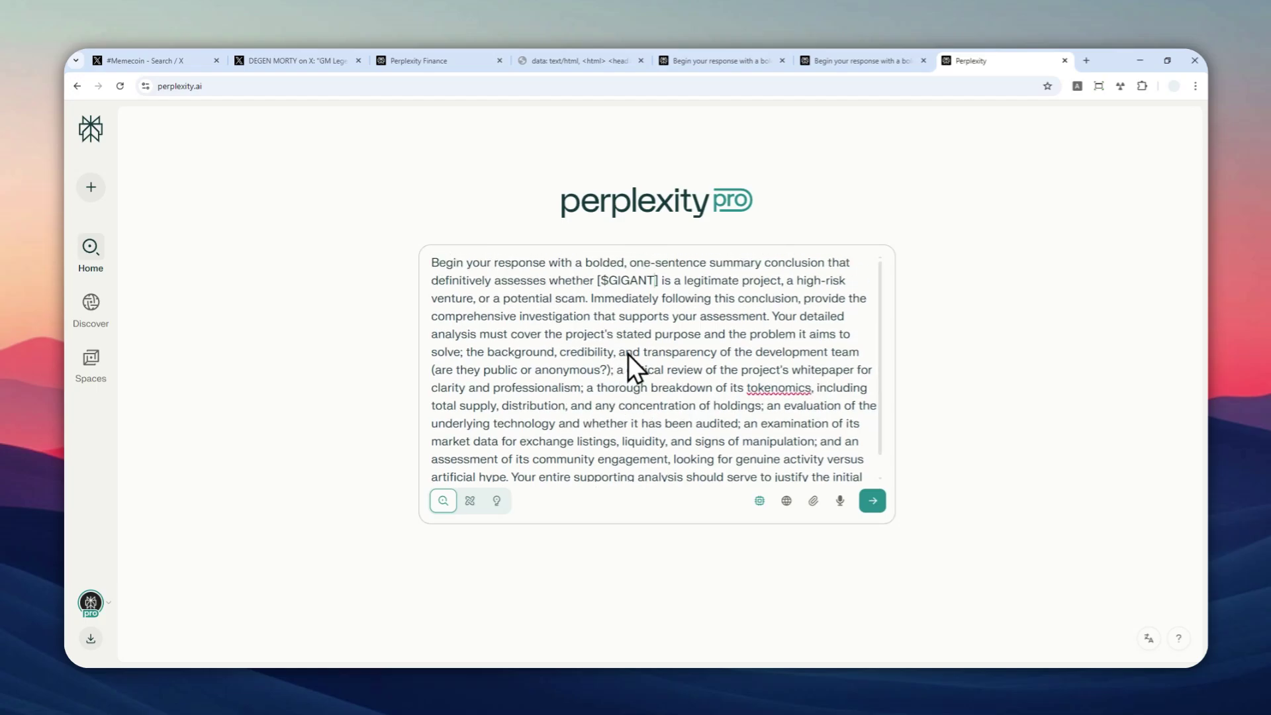
scroll(659, 298, "down", 1)
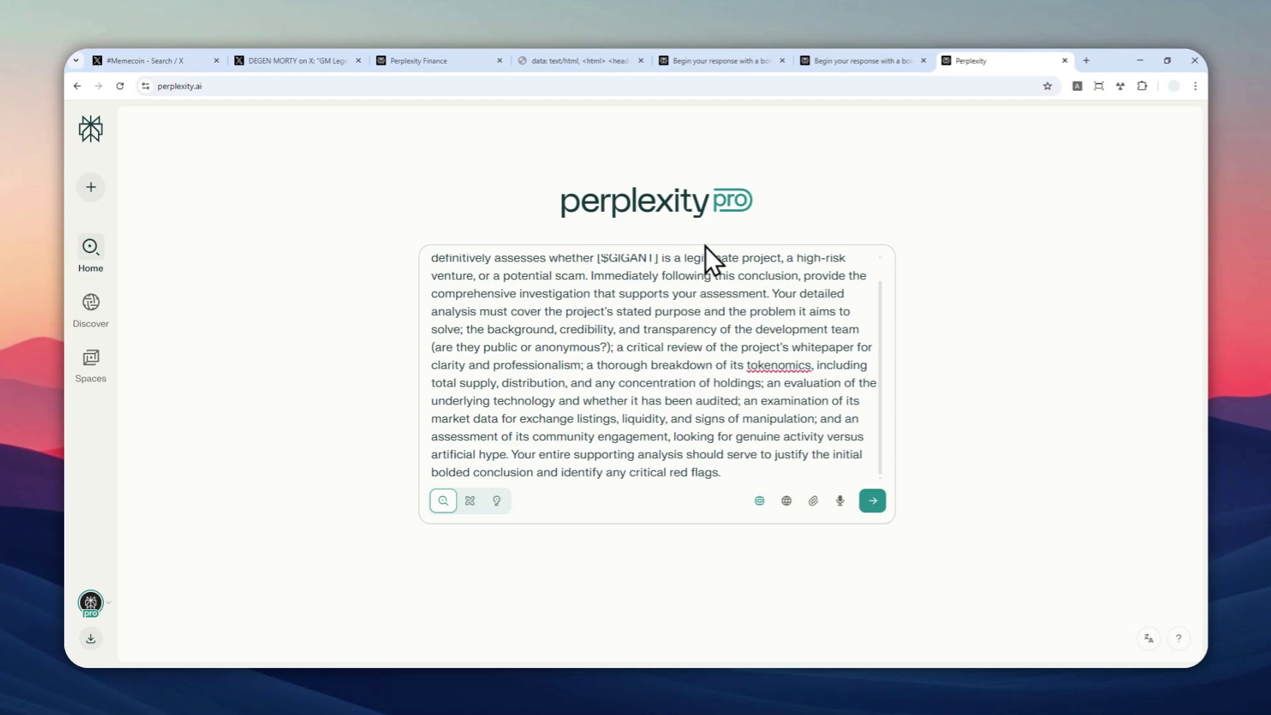
scroll(669, 269, "up", 2)
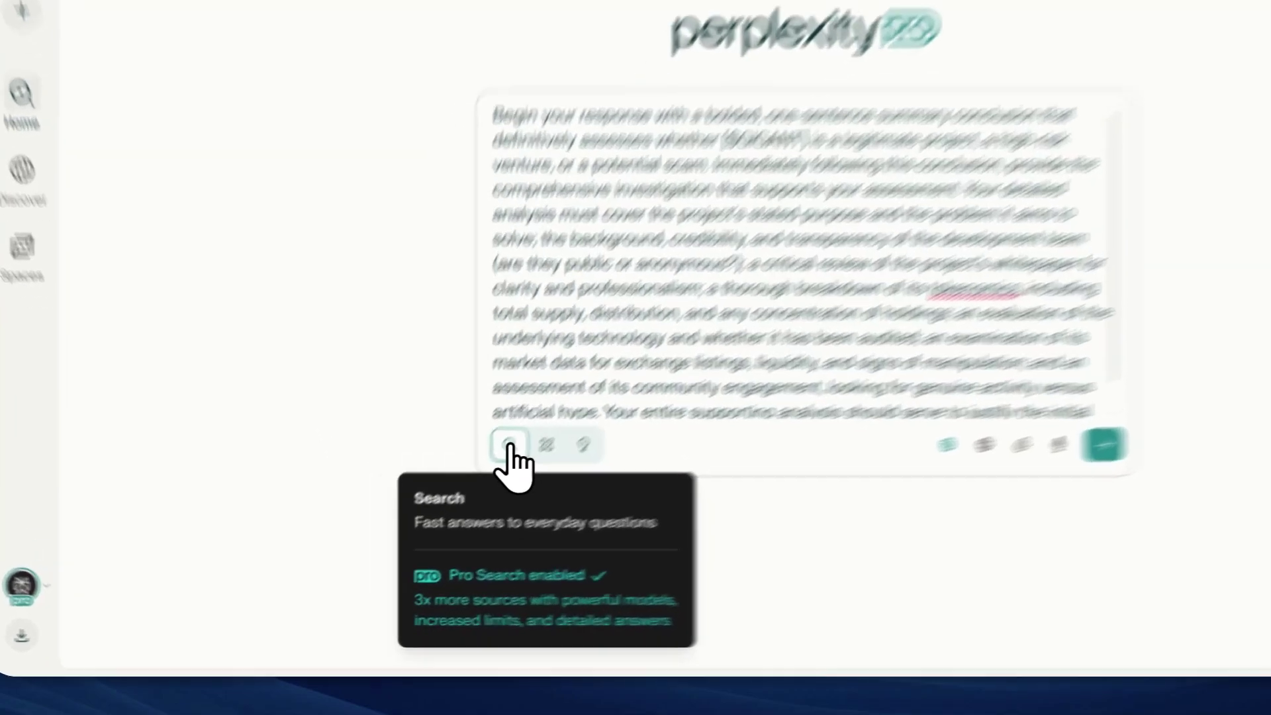
Keep the prompt in Search mode, review the available AI models and choose Gemini 2.5 Pro 06-05
left_click(443, 502)
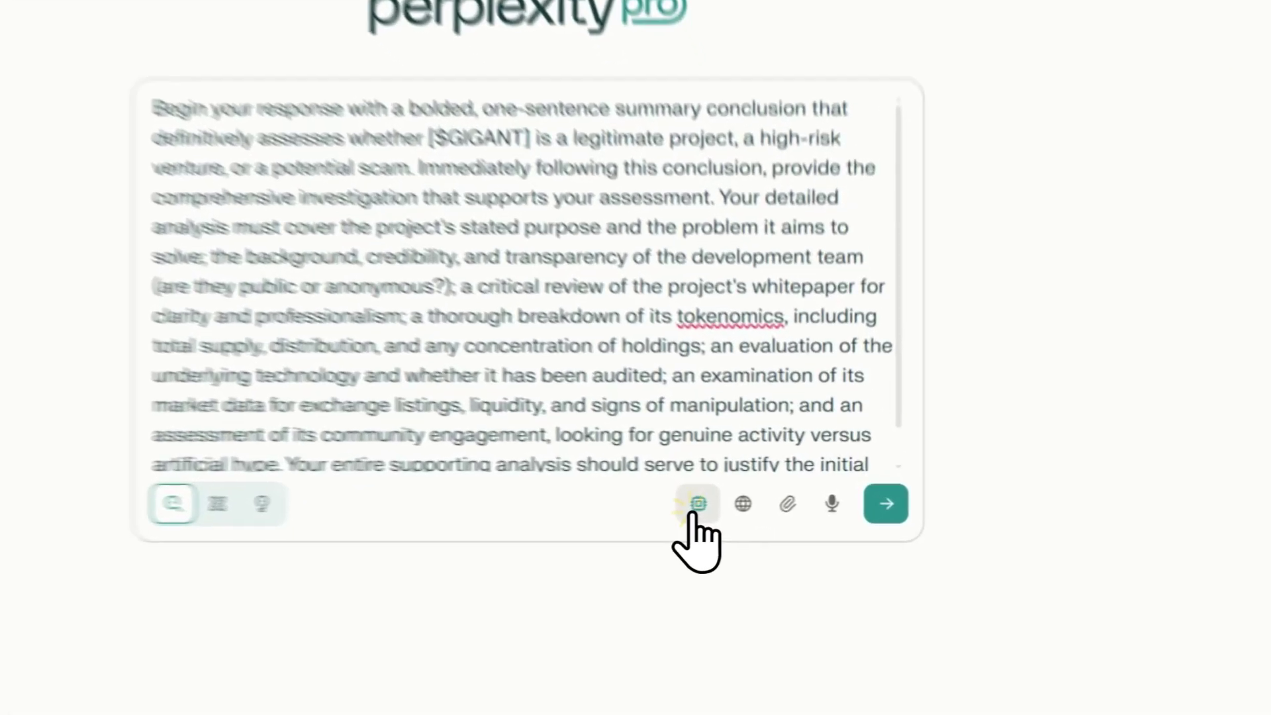
left_click(760, 501)
scroll(622, 201, "down", 3)
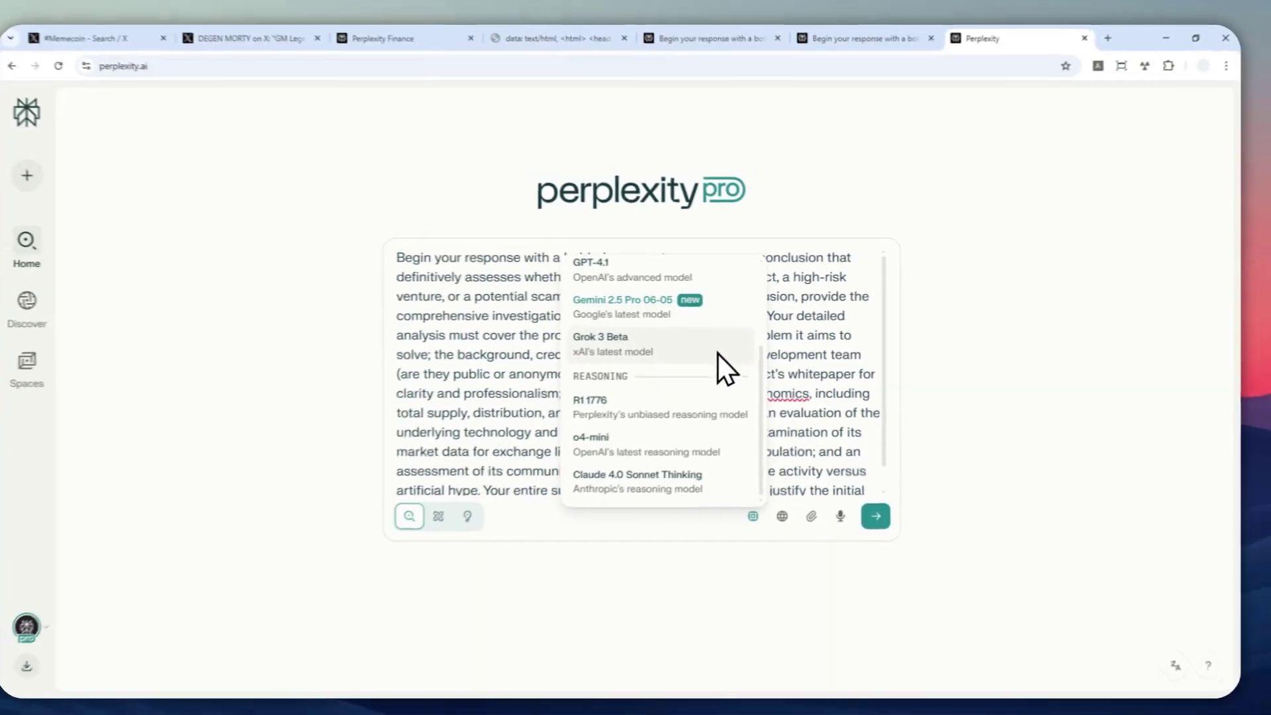
scroll(596, 252, "up", 3)
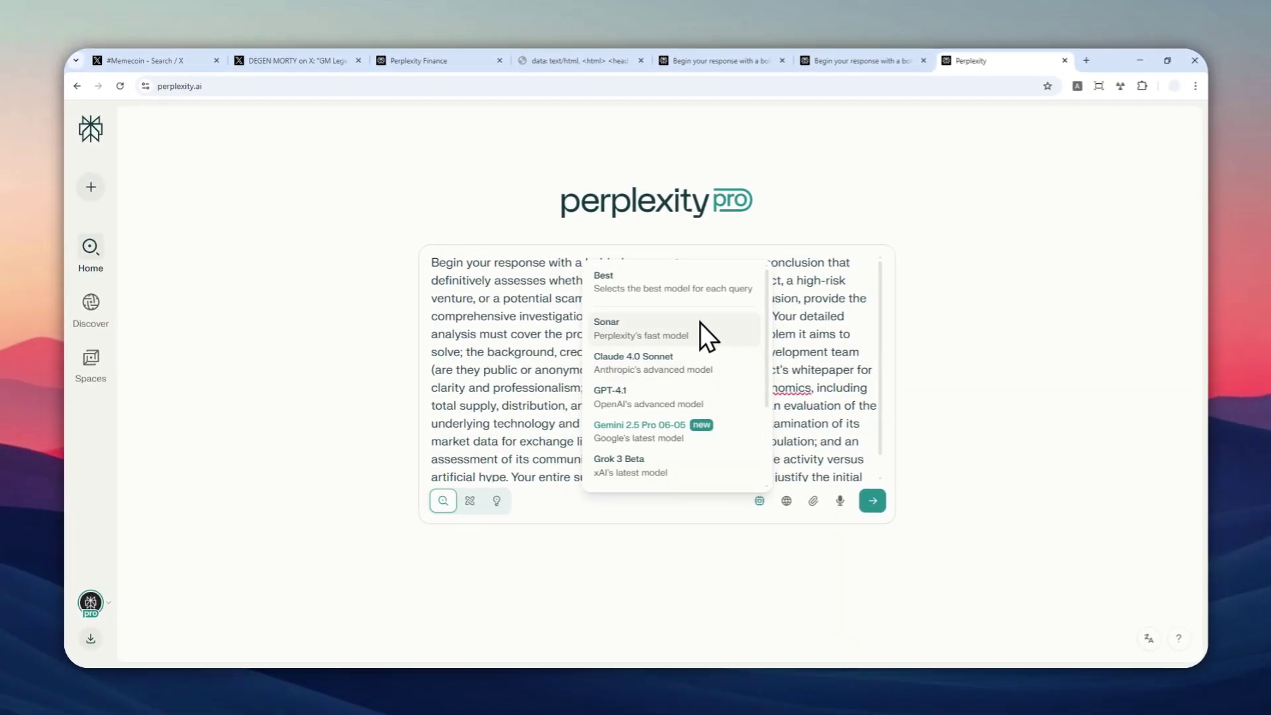
scroll(704, 333, "down", 2)
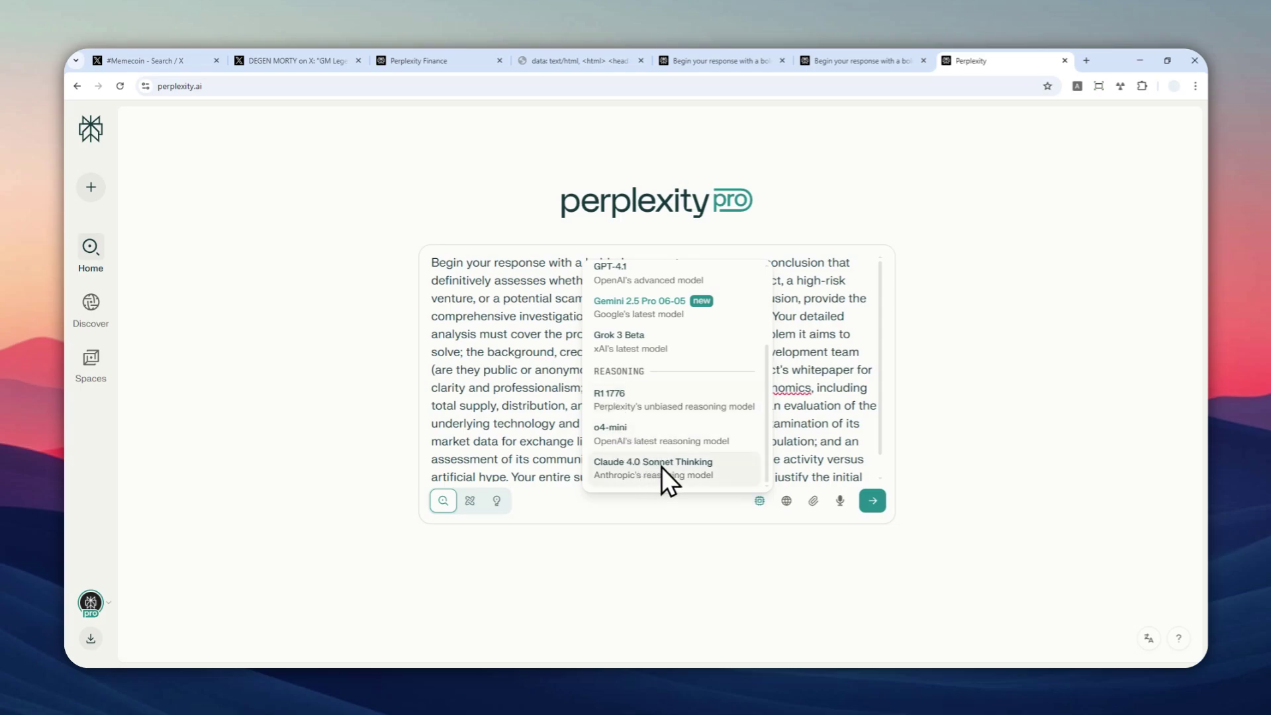
scroll(696, 440, "up", 2)
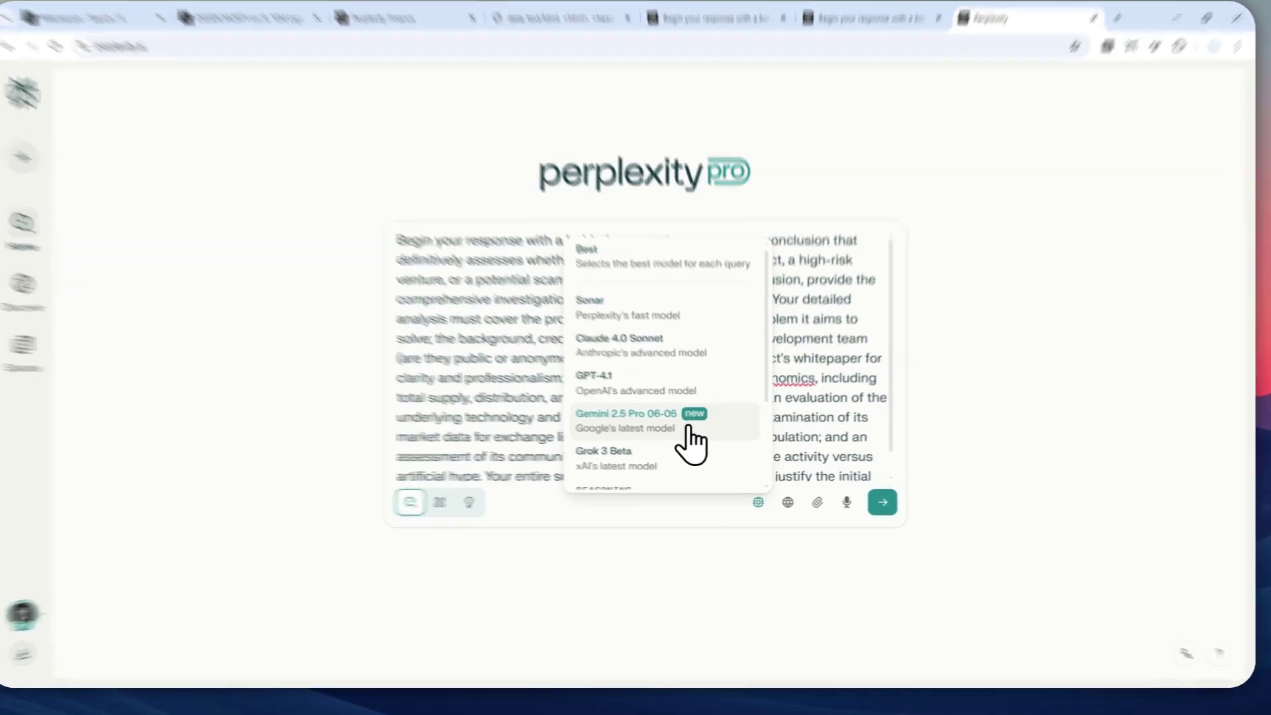
left_click(697, 431)
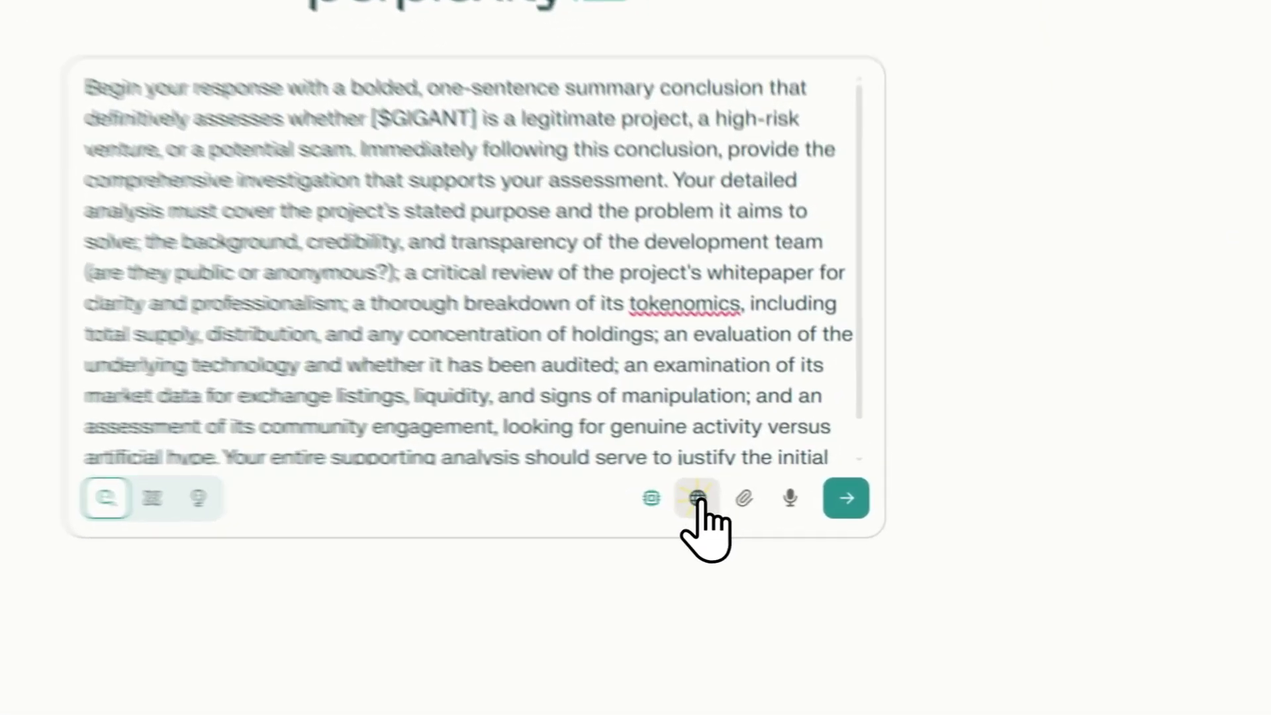
Enable Social as a source alongside Web, leaving Academic and Finance off, and submit the $GIGANT investigation prompt
left_click(786, 501)
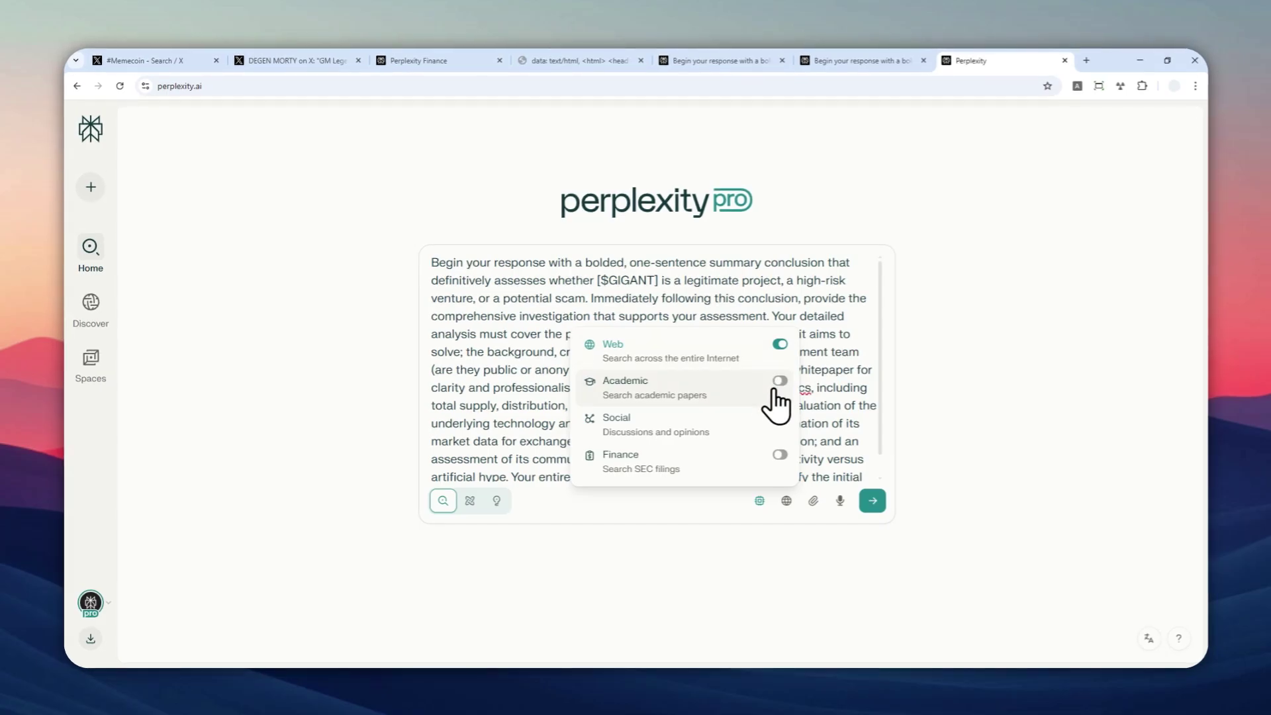
left_click(780, 418)
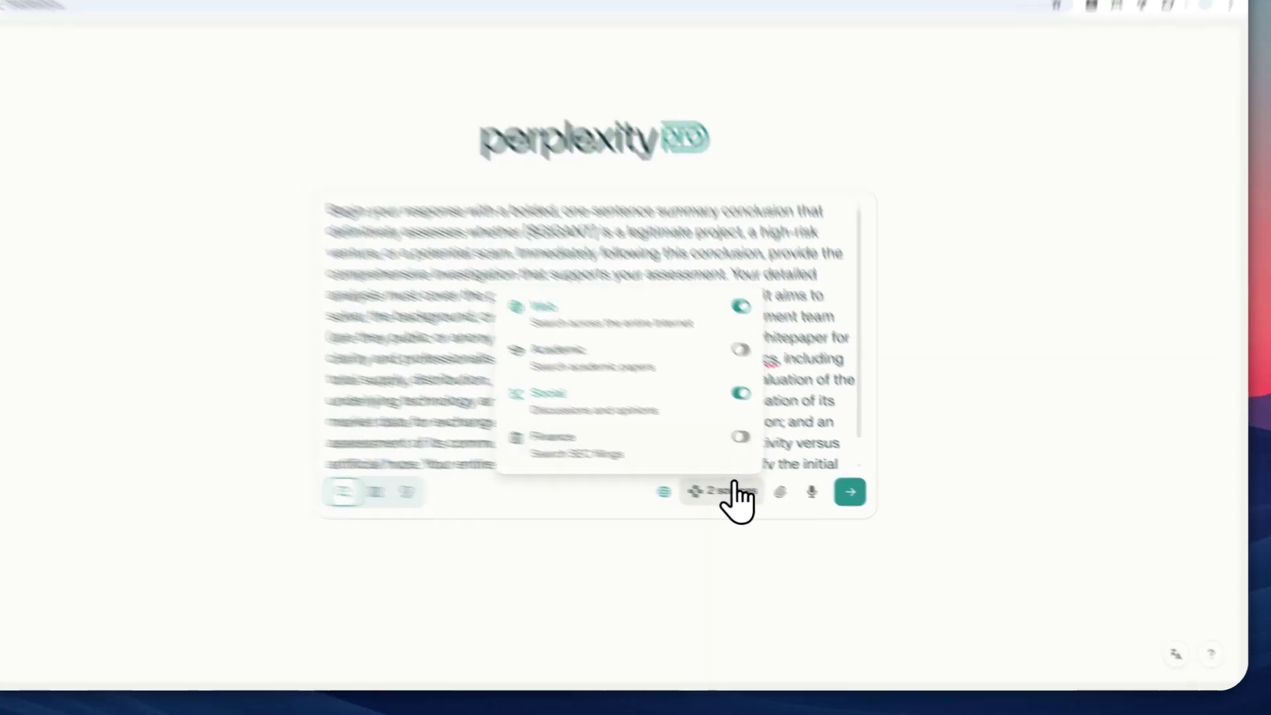
left_click(765, 500)
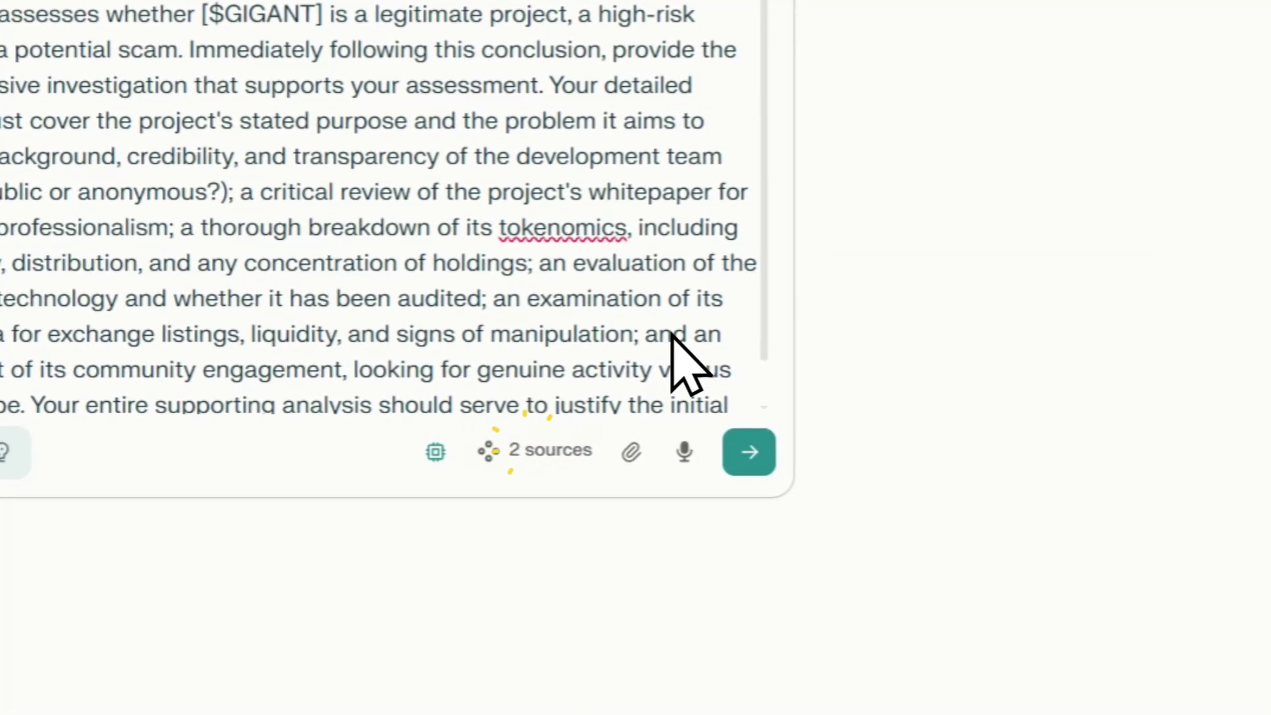
left_click(749, 457)
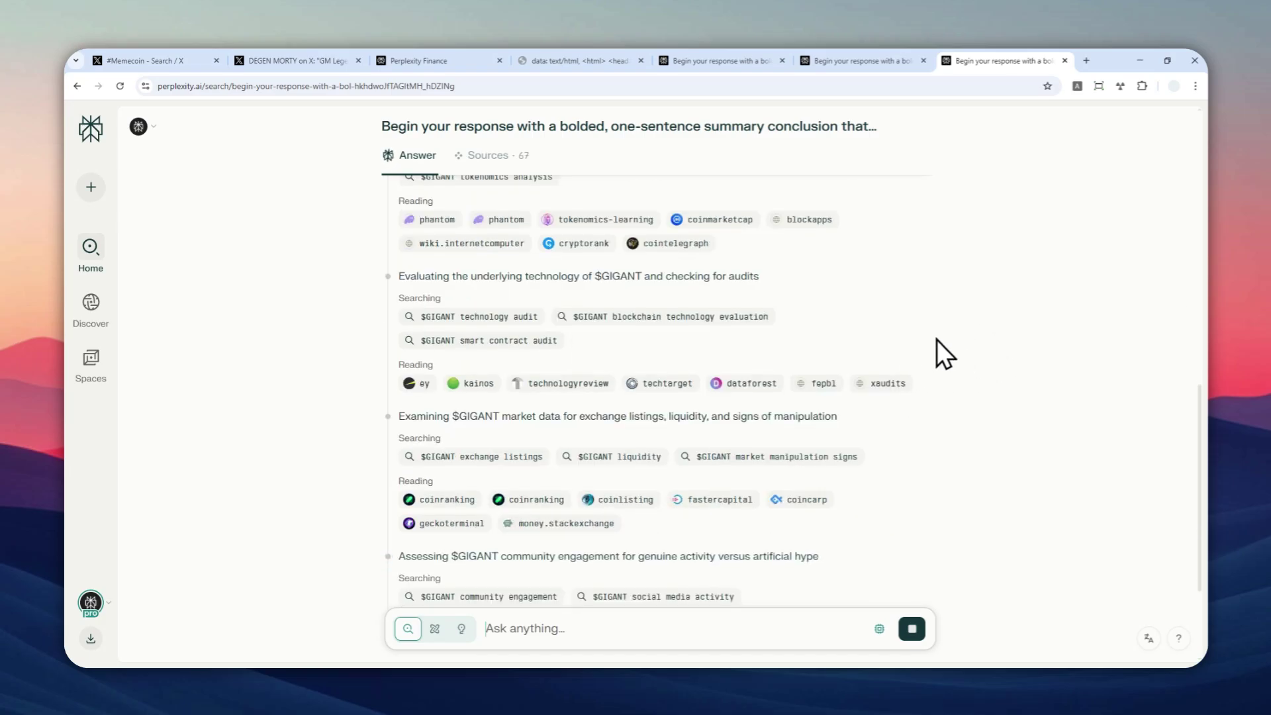
Examine the research steps, search queries and sources being read while the $GIGANT answer is generated
scroll(919, 331, "up", 4)
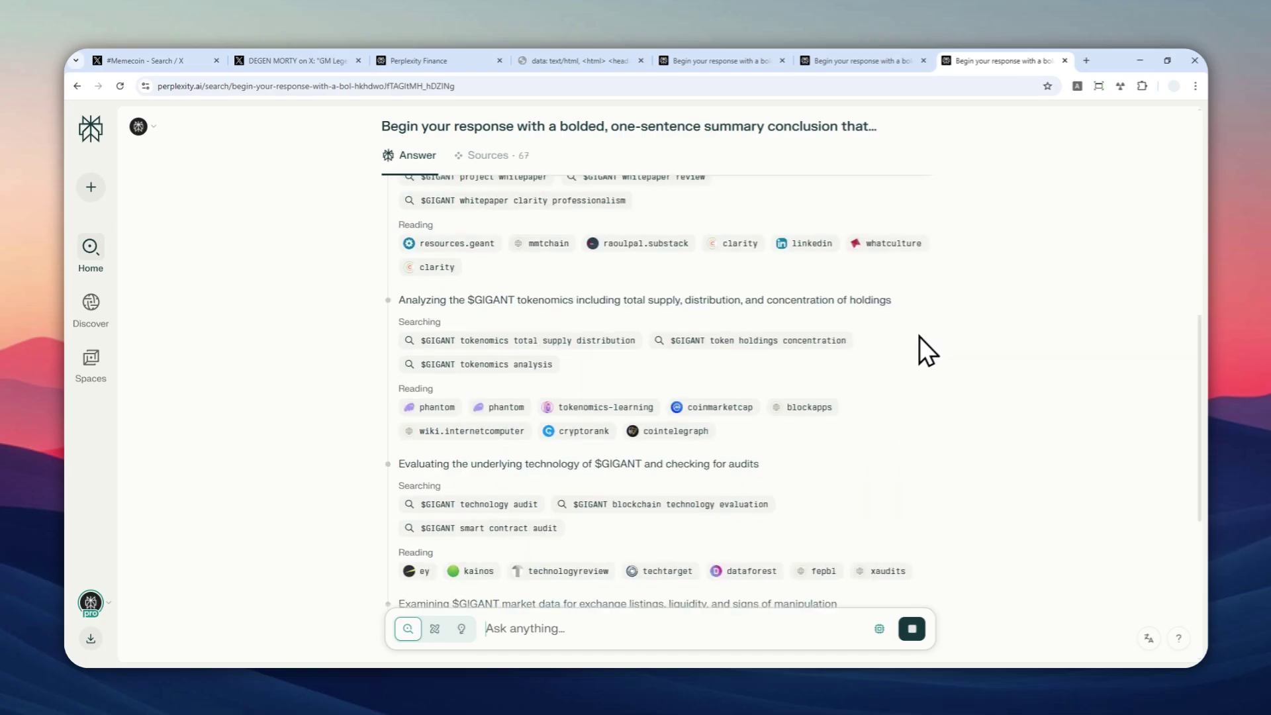
scroll(925, 331, "up", 5)
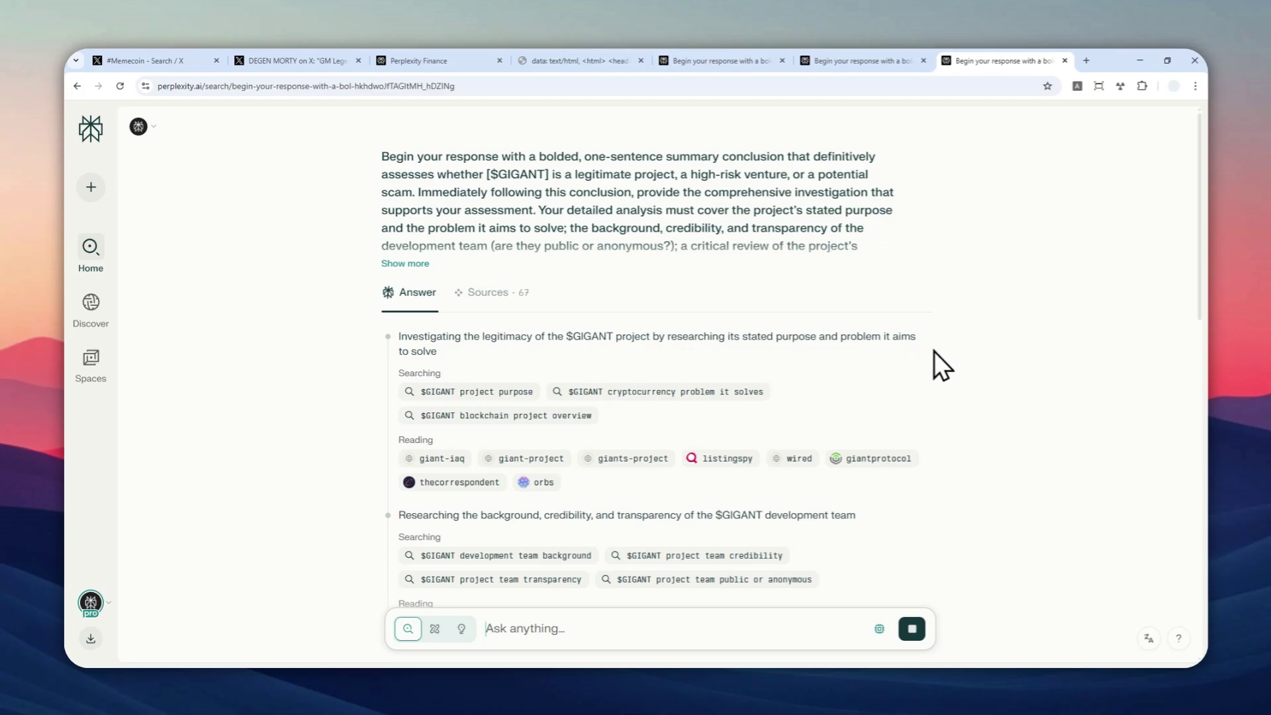
scroll(873, 311, "down", 10)
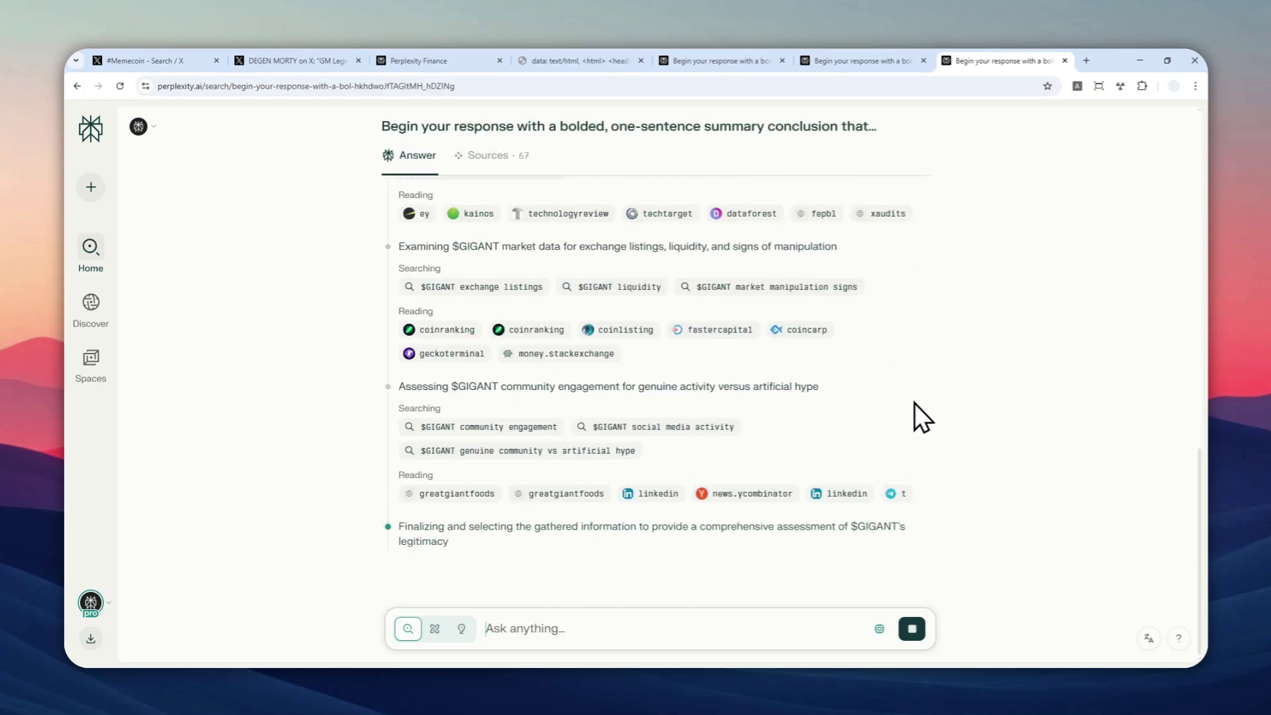
scroll(915, 407, "up", 10)
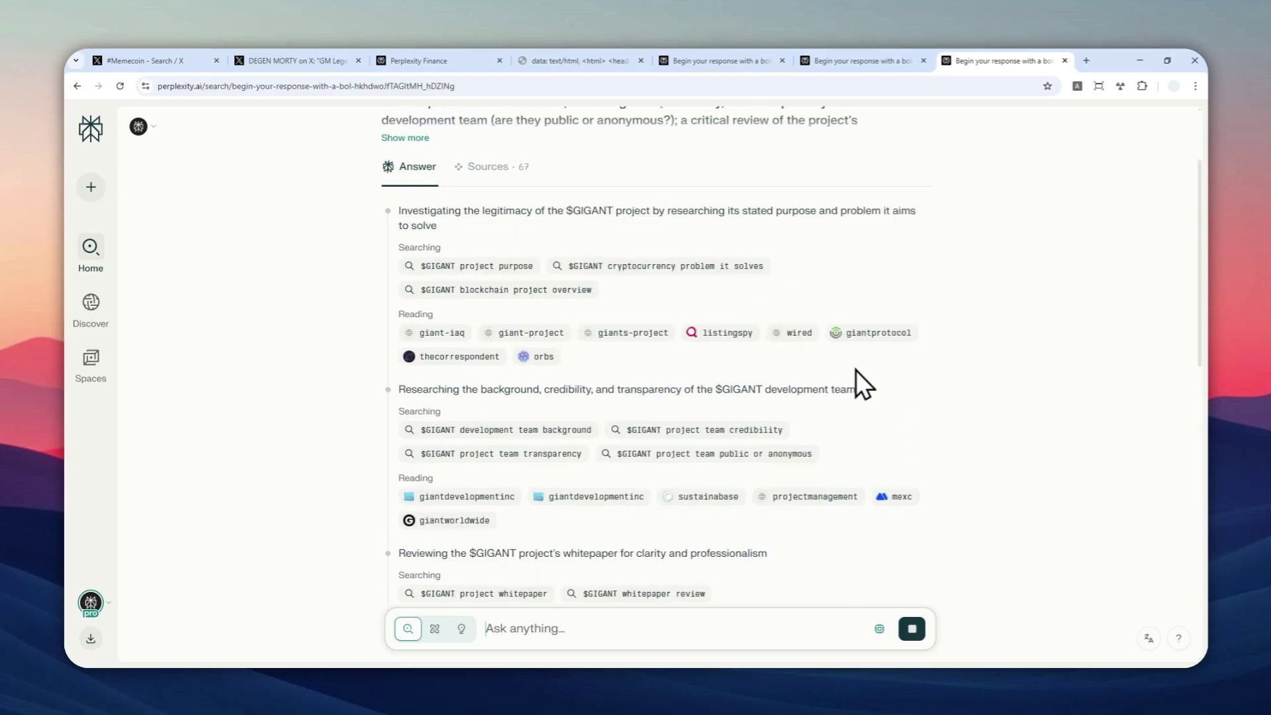
scroll(862, 384, "up", 2)
scroll(934, 383, "down", 12)
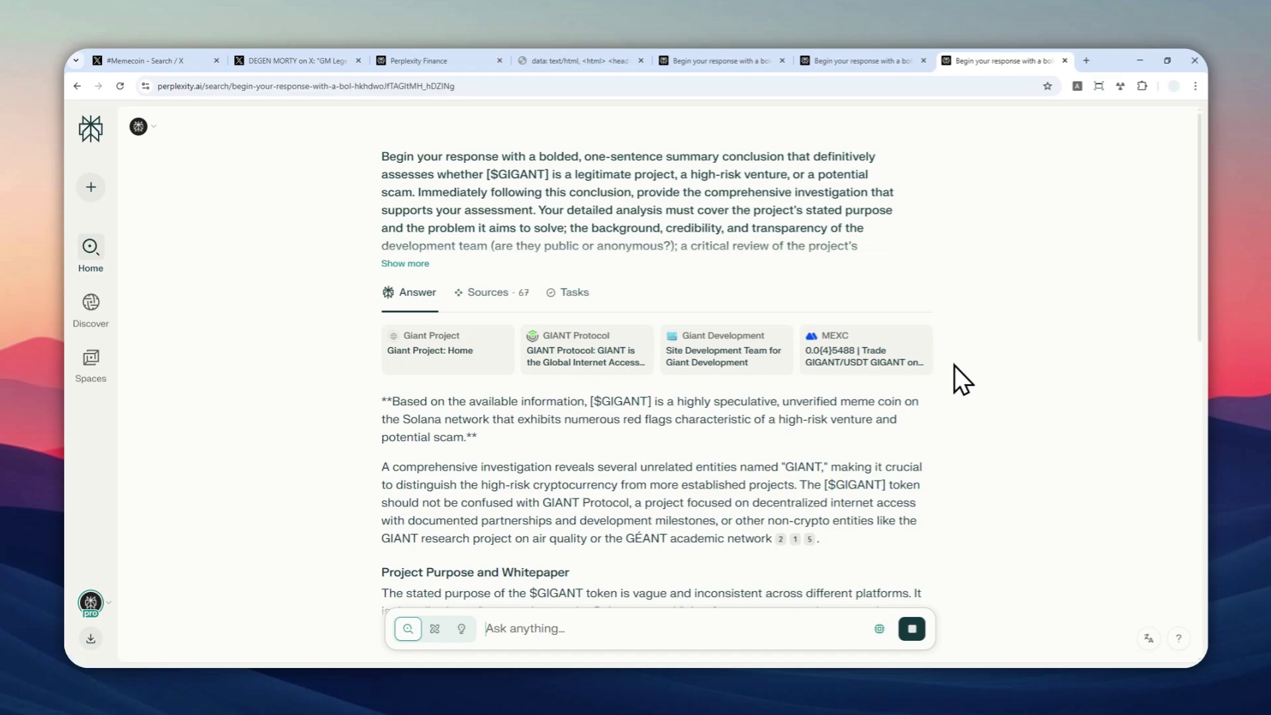
Read the full $GIGANT report from the development team section through Community and Engagement, and return to its opening conclusion
scroll(972, 348, "down", 9)
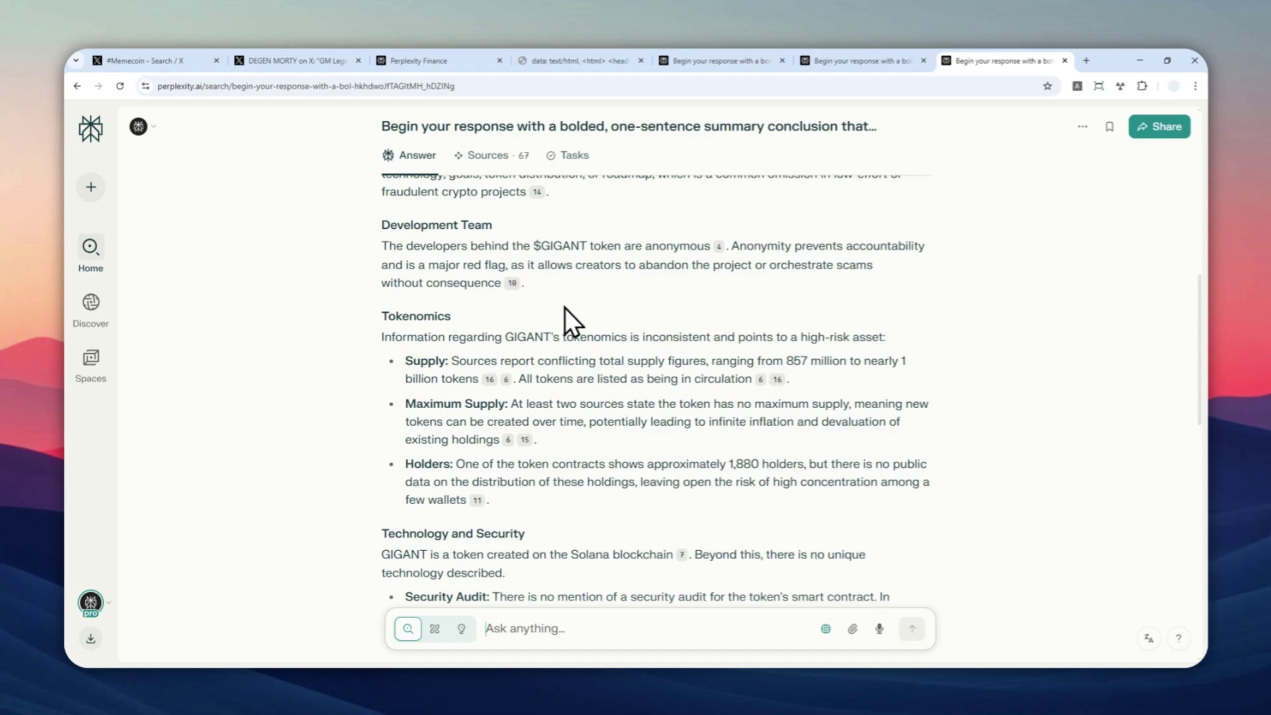
scroll(482, 311, "down", 2)
scroll(482, 312, "down", 3)
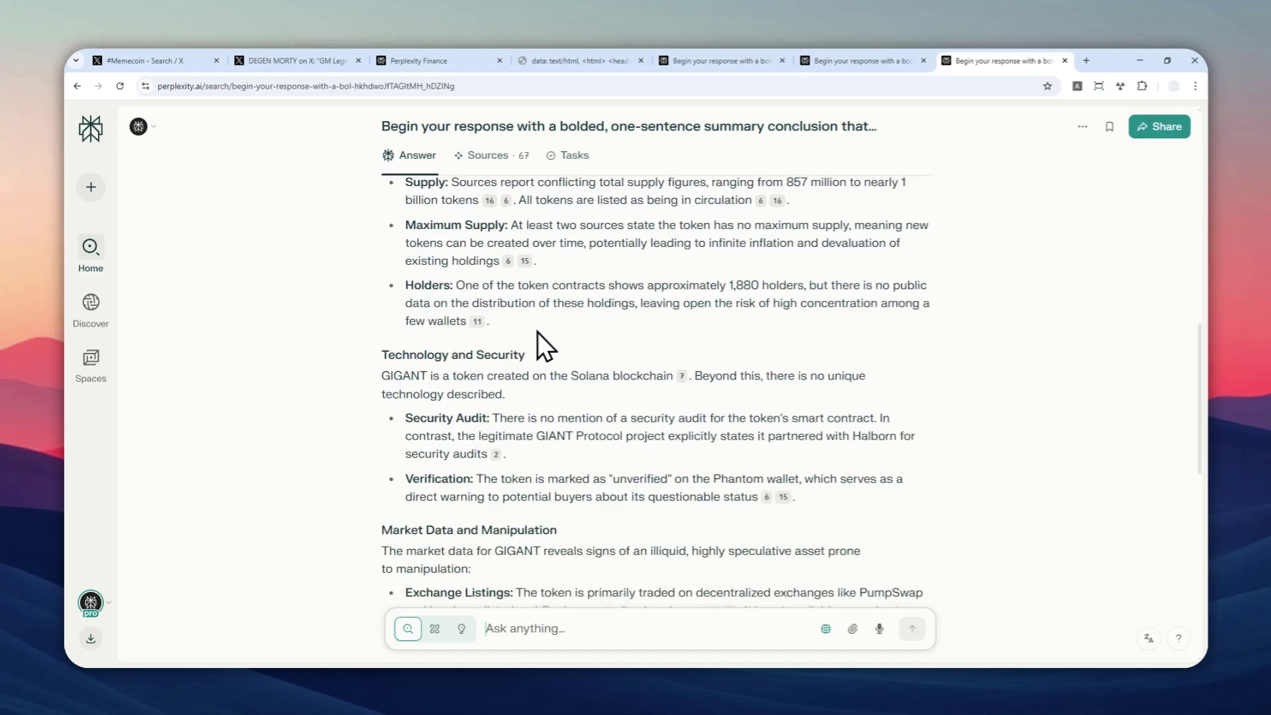
scroll(550, 337, "down", 3)
scroll(560, 331, "down", 4)
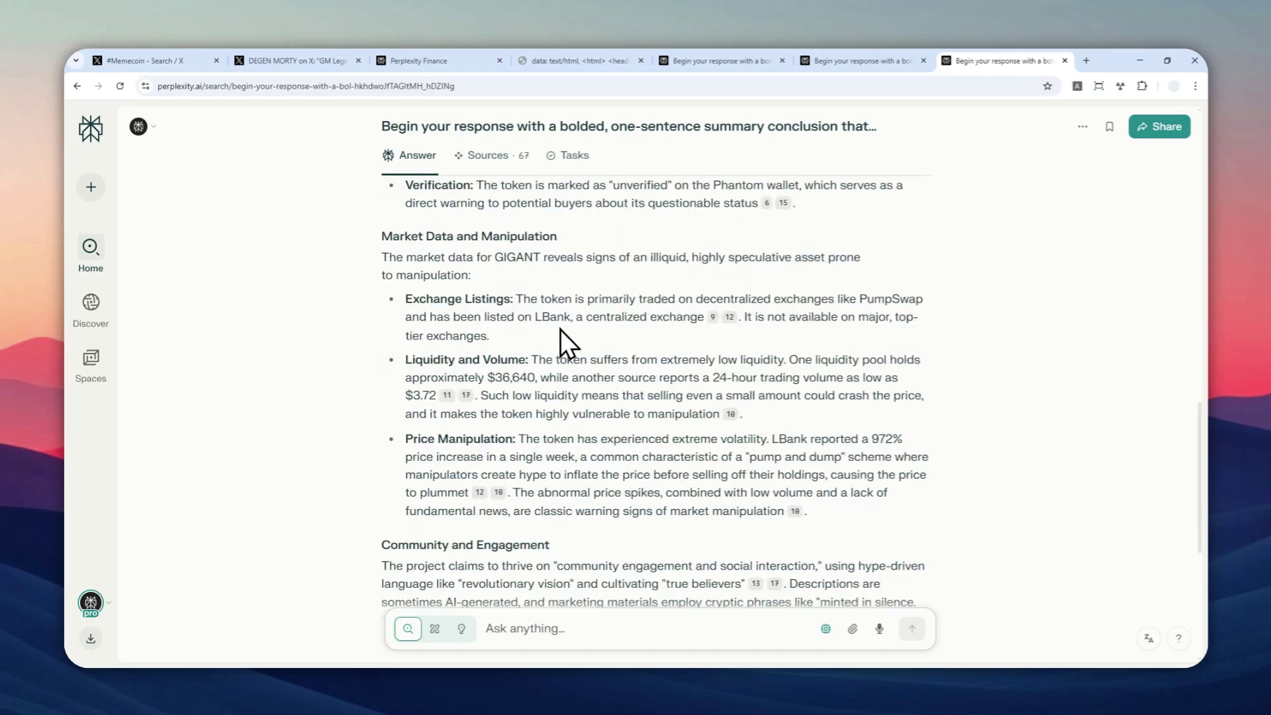
scroll(604, 383, "down", 2)
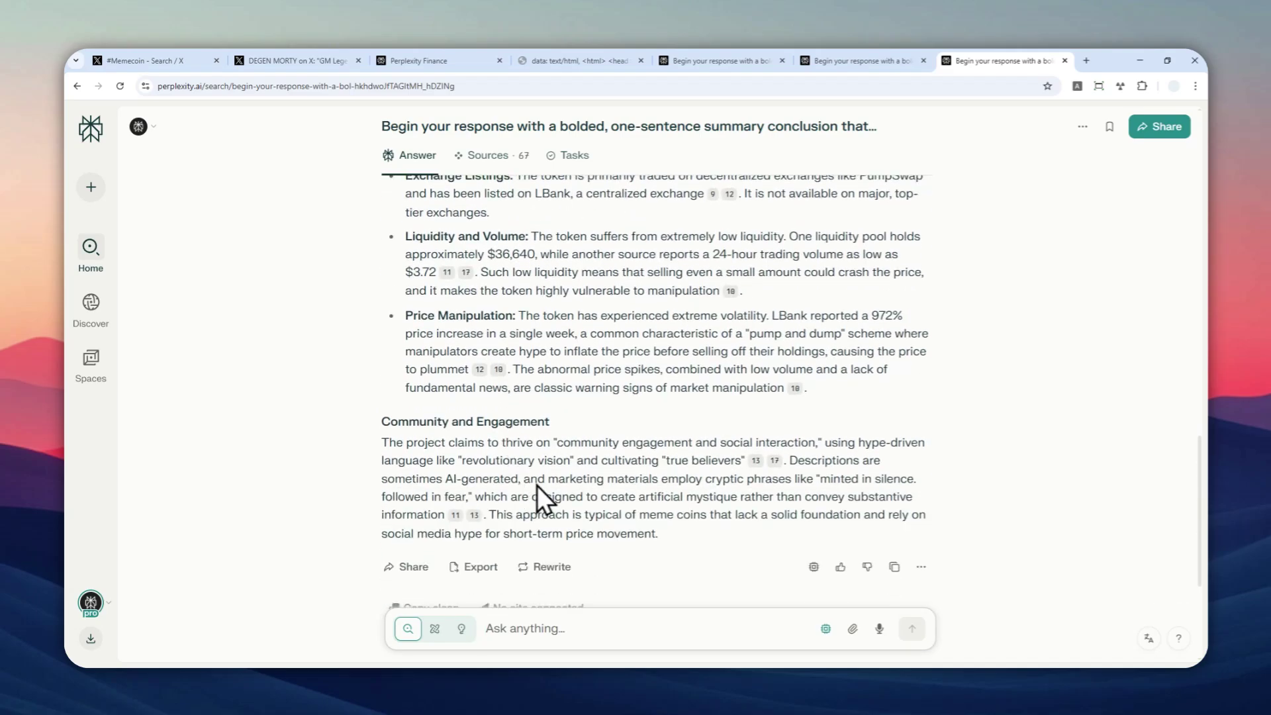
scroll(638, 317, "up", 15)
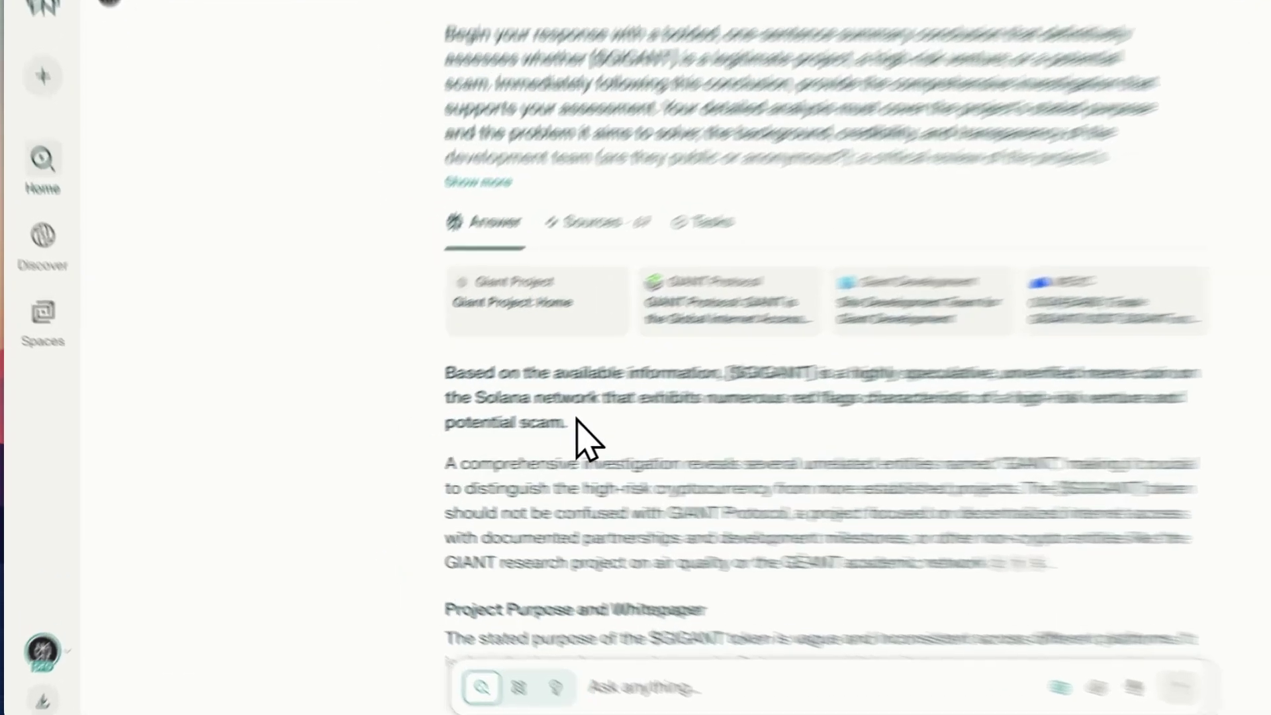
Highlight the bold conclusion sentence, and within it the word "unverified" and the phrase "potential scam"
left_click_drag(482, 430, 377, 403)
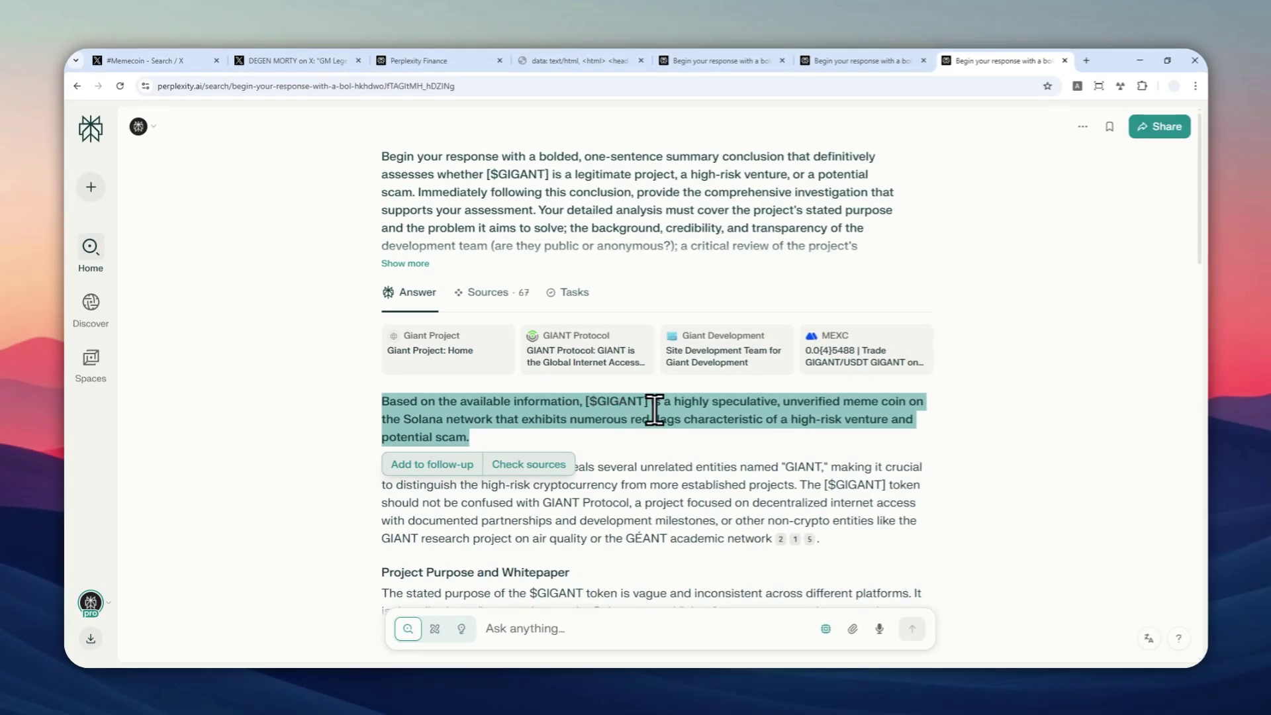
left_click_drag(710, 402, 781, 402)
left_click(829, 406)
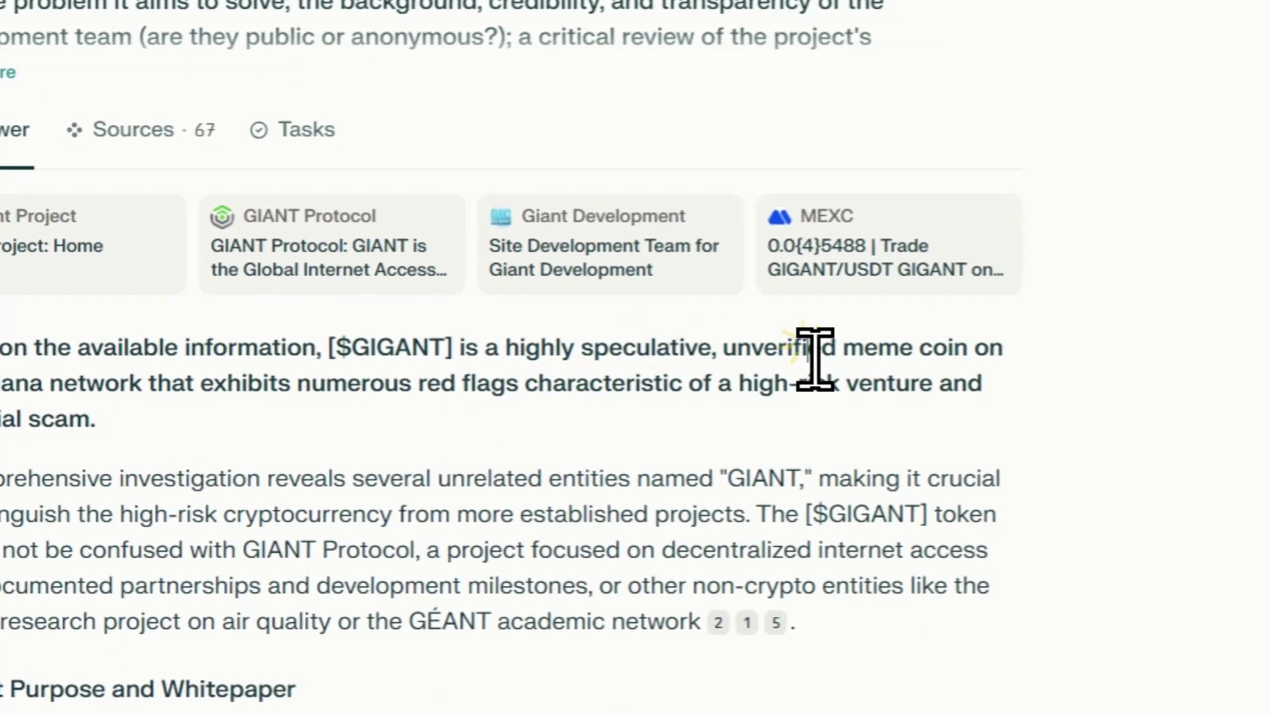
double_click(816, 349)
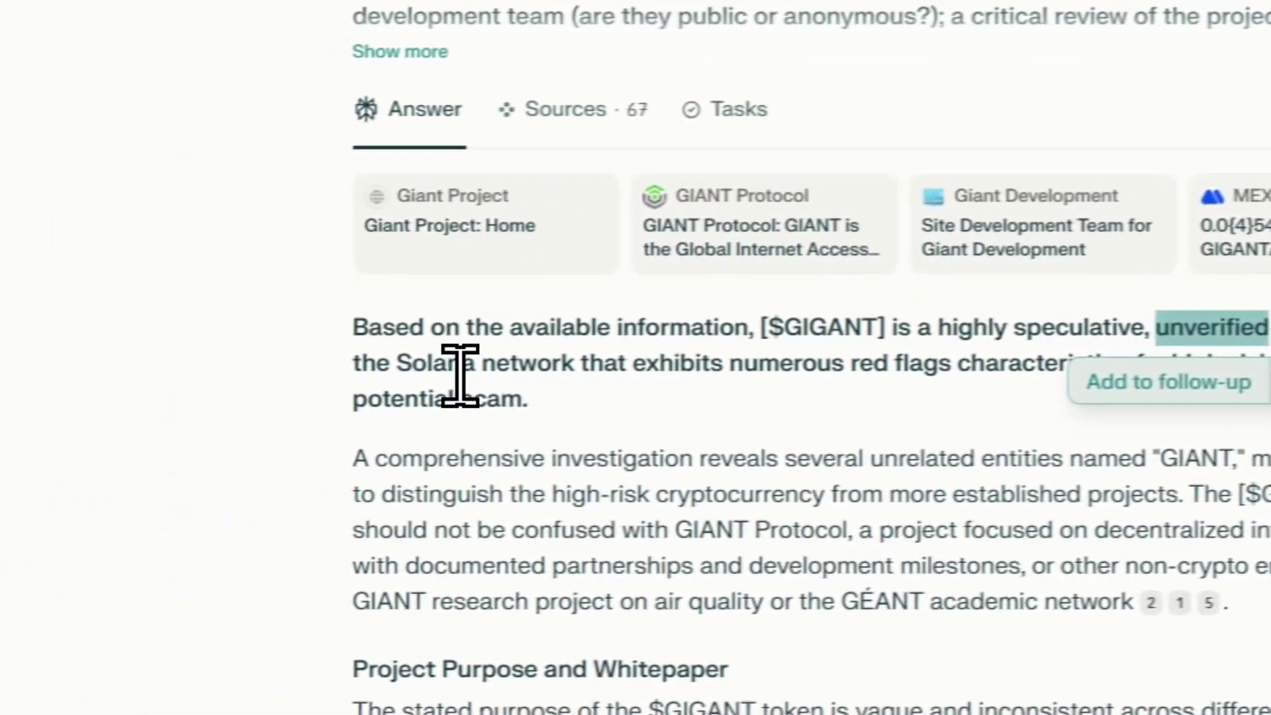
left_click(460, 375)
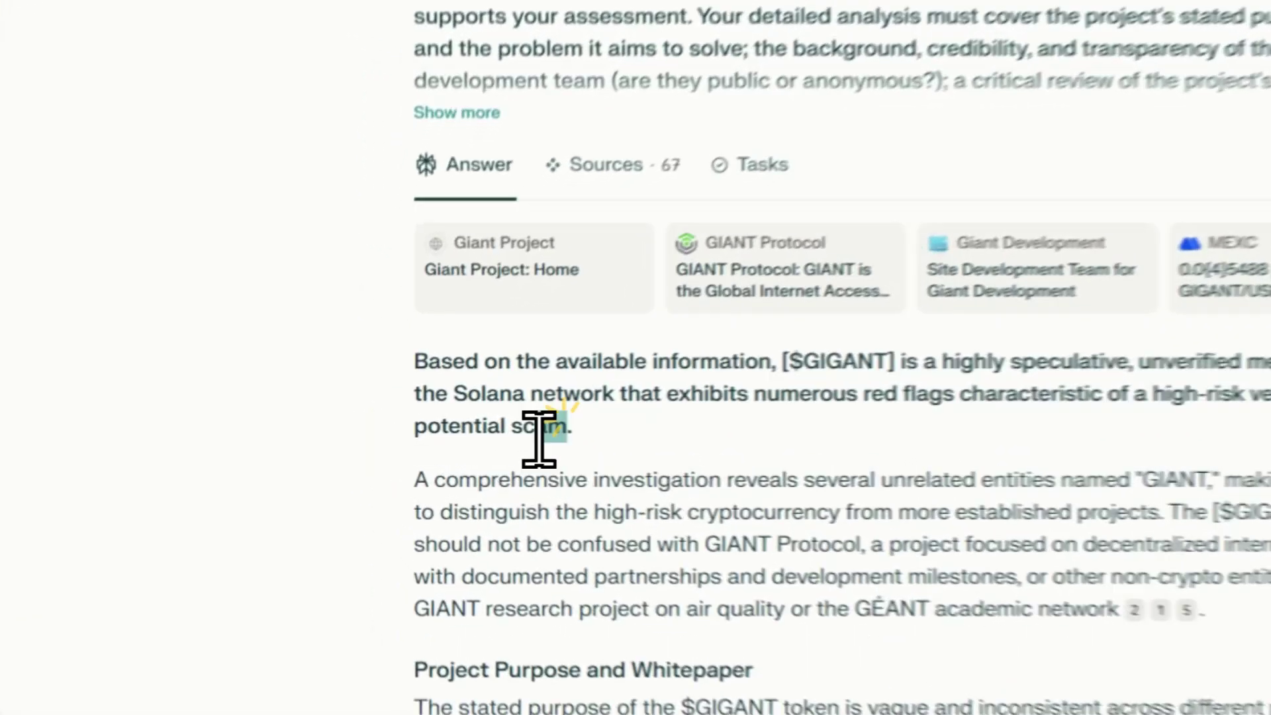
left_click_drag(467, 437, 389, 438)
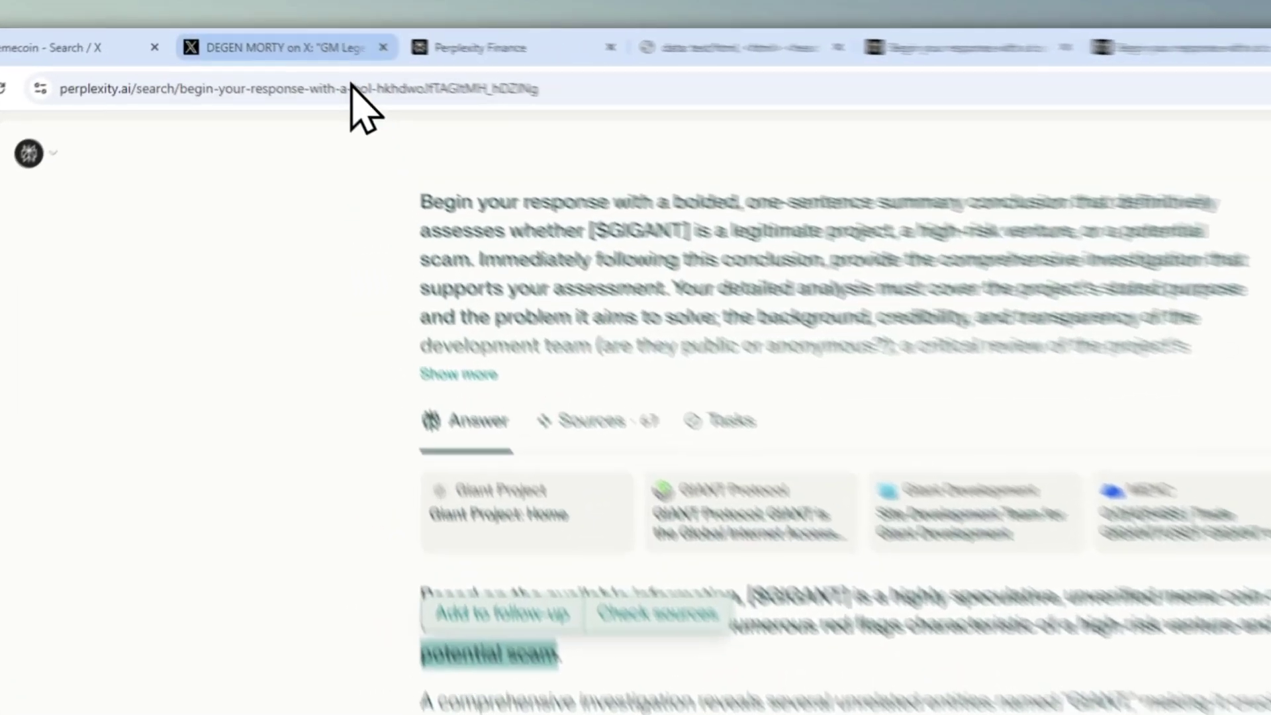
Revisit the X post promoting $GIGANT and the prompt page with the [COIN NAME] placeholder, and return to the Perplexity answer
left_click(334, 60)
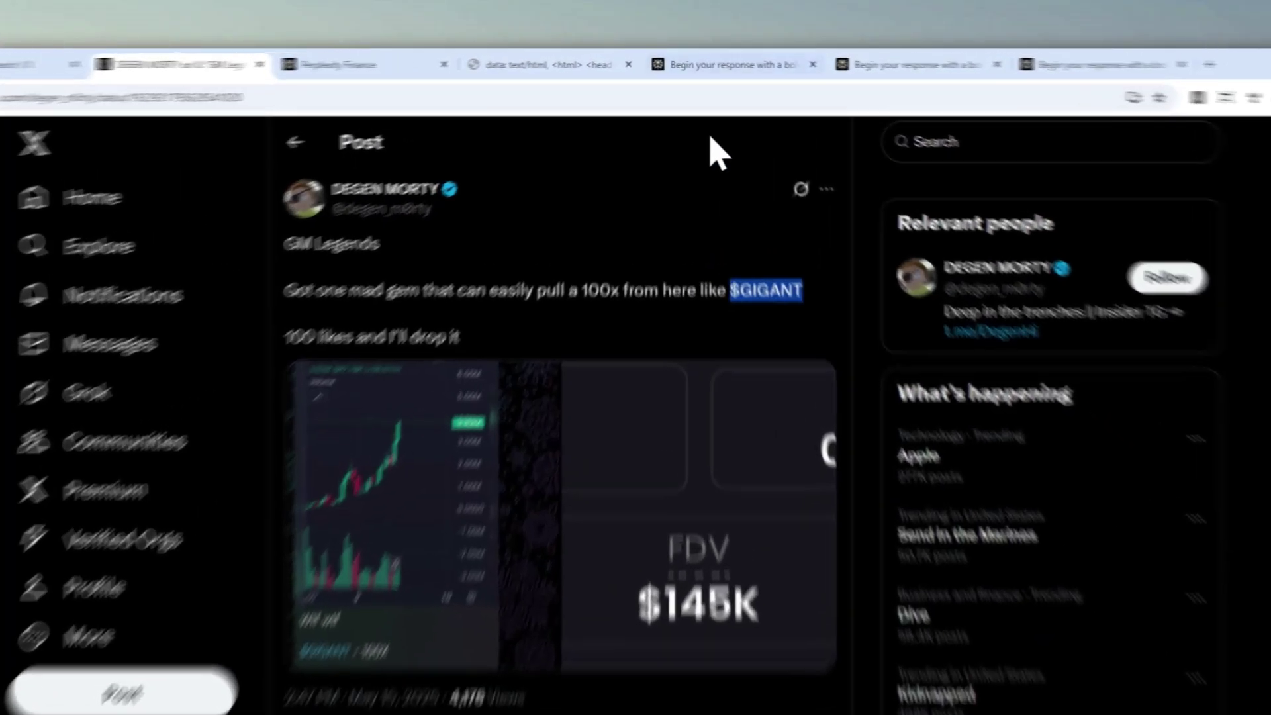
left_click(583, 61)
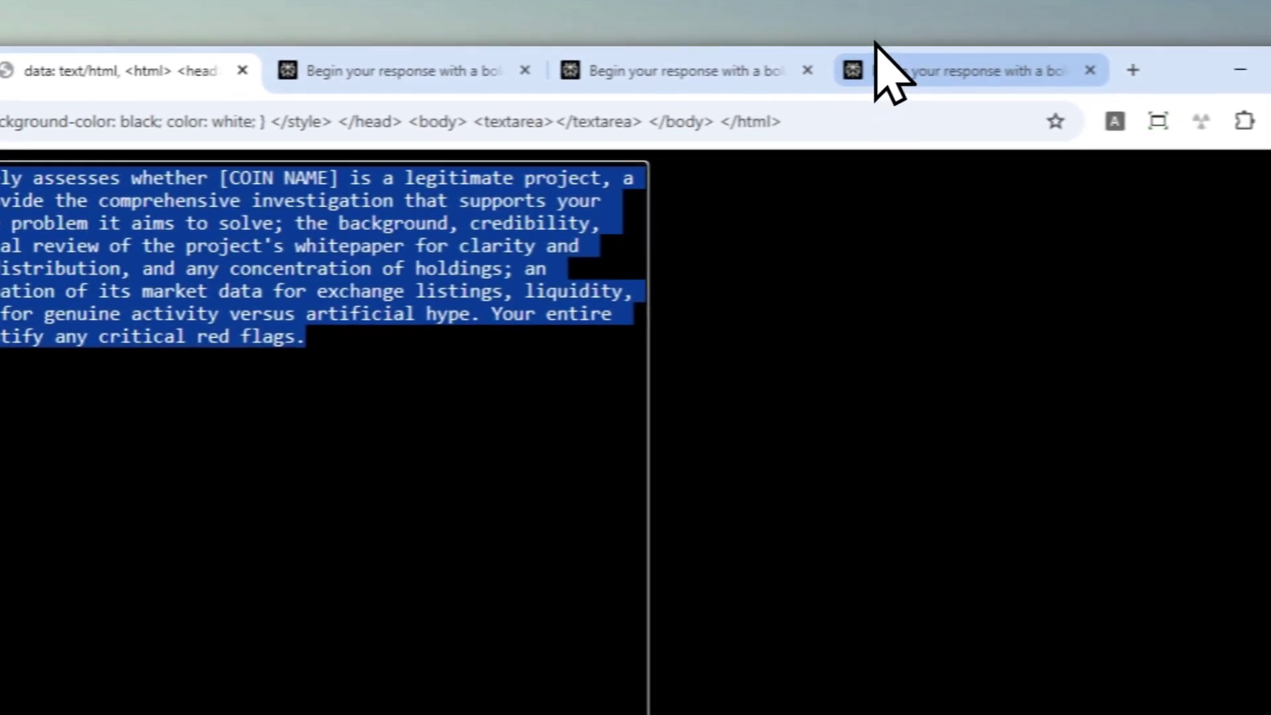
left_click(878, 75)
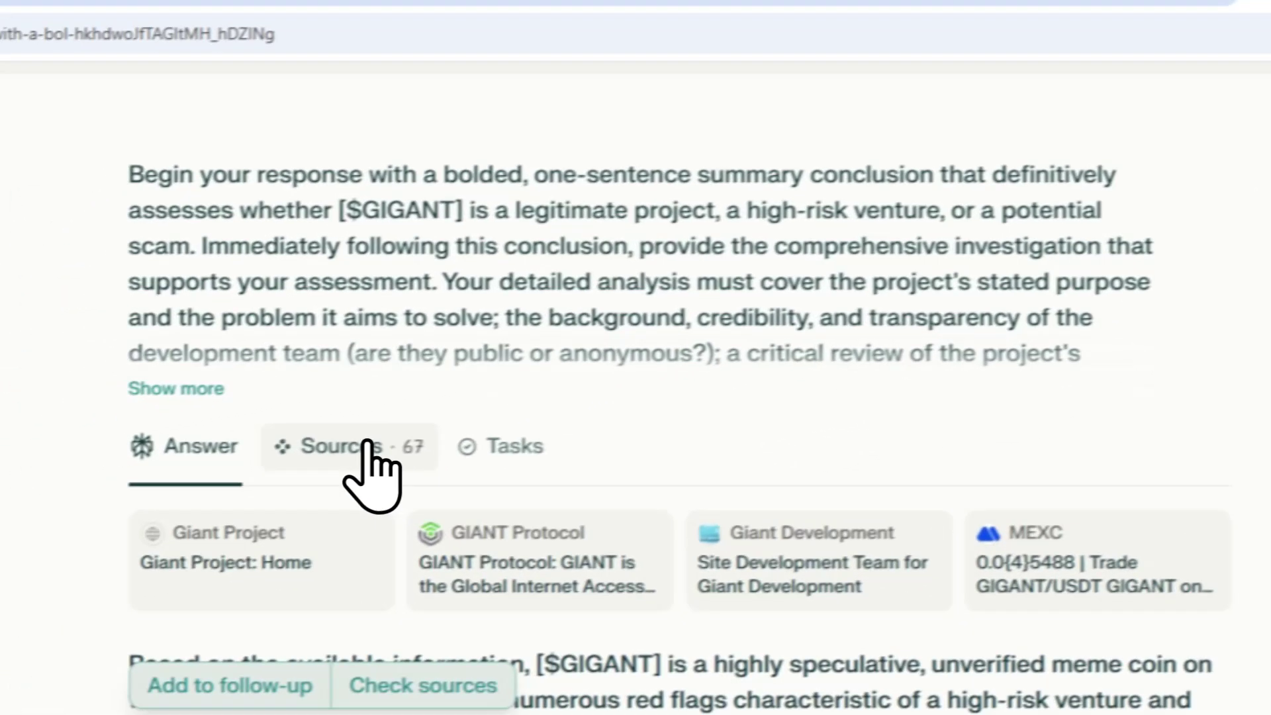
View the sources behind the $GIGANT answer, and recheck the [COIN NAME] prompt page before returning to the answer
left_click(366, 445)
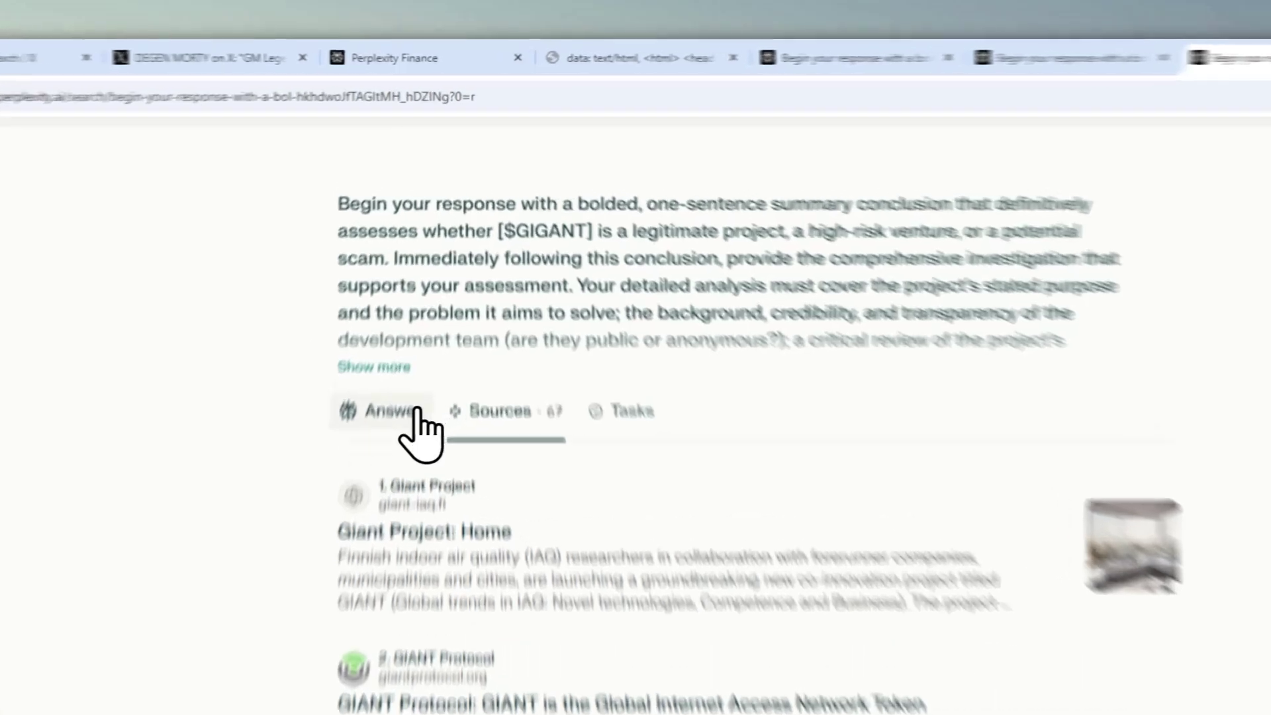
left_click(410, 292)
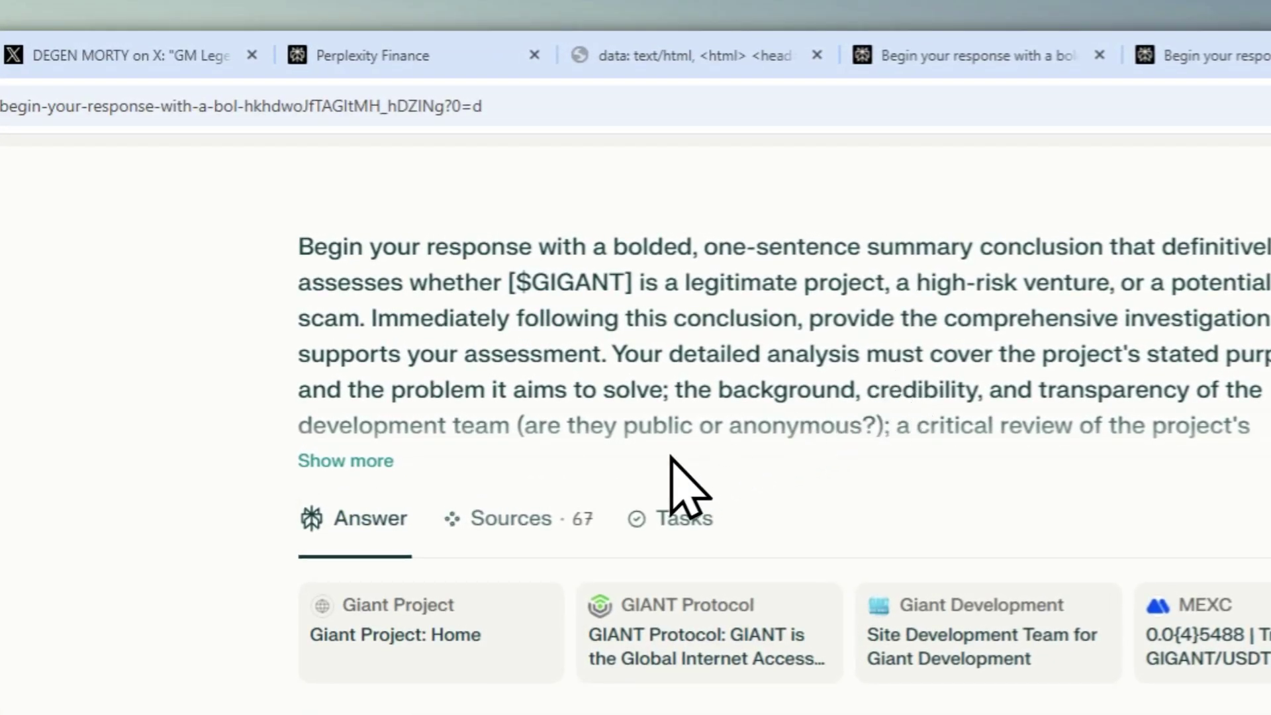
left_click(762, 55)
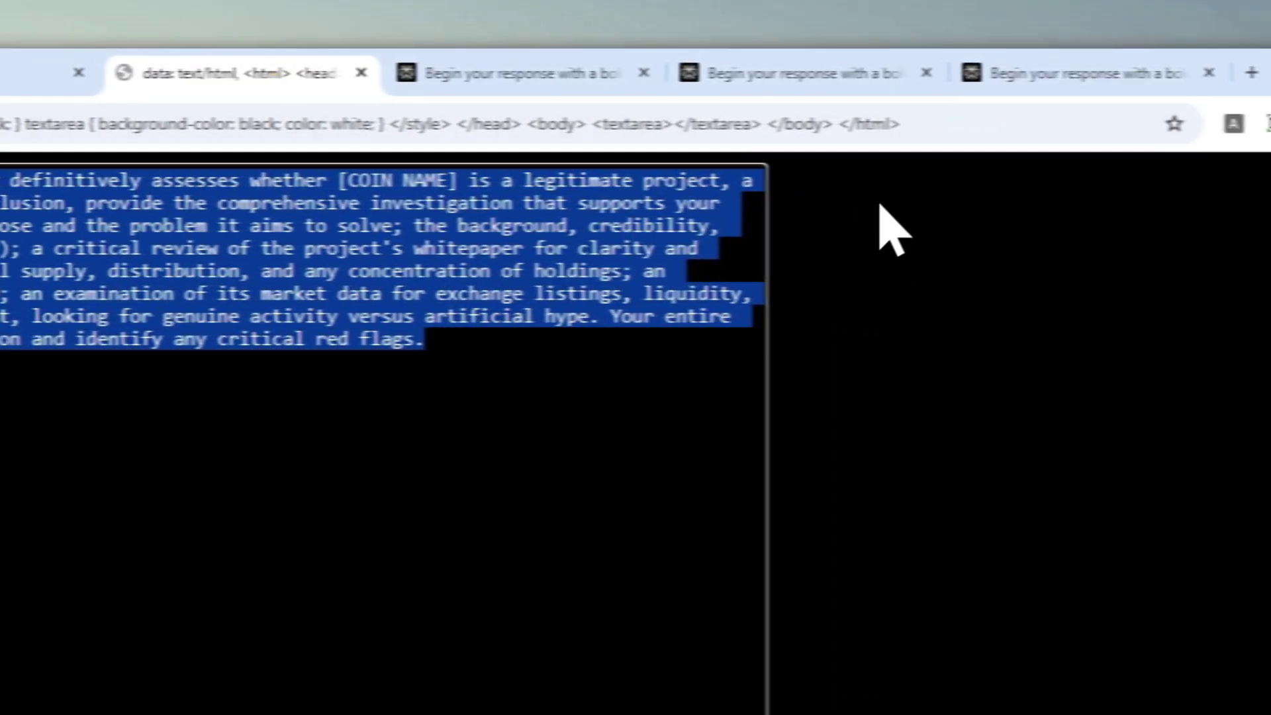
left_click(781, 66)
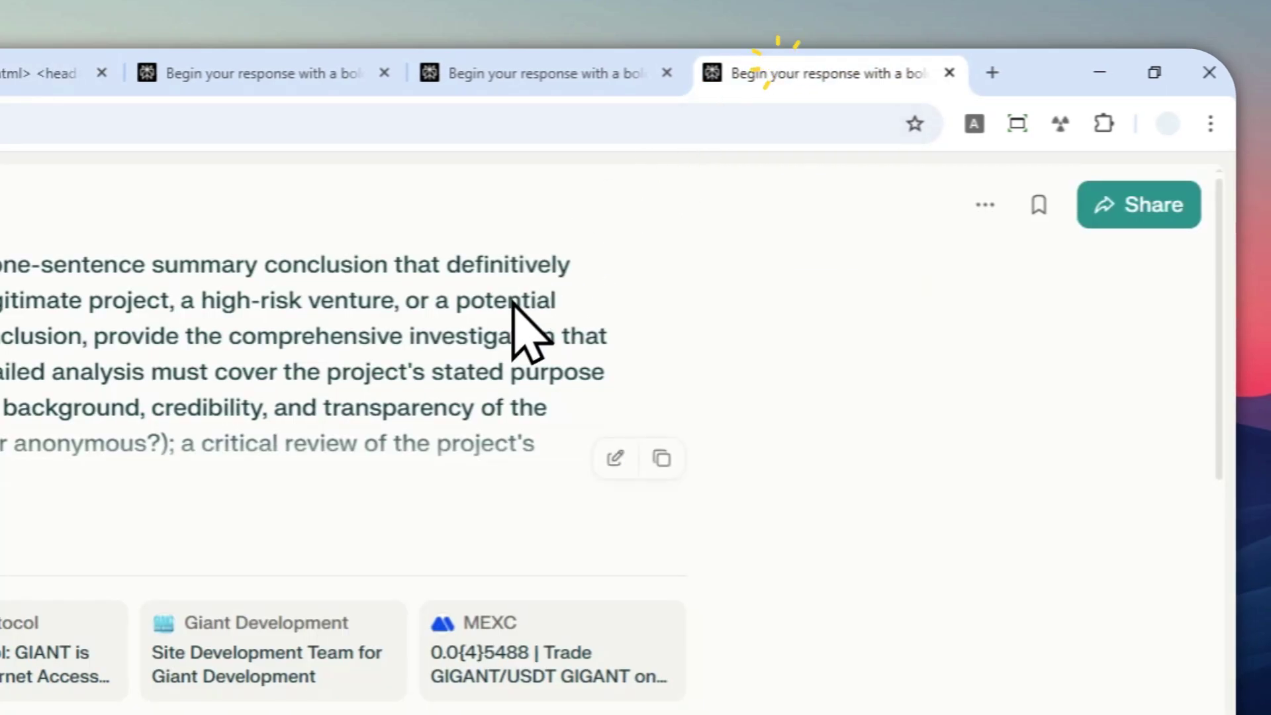